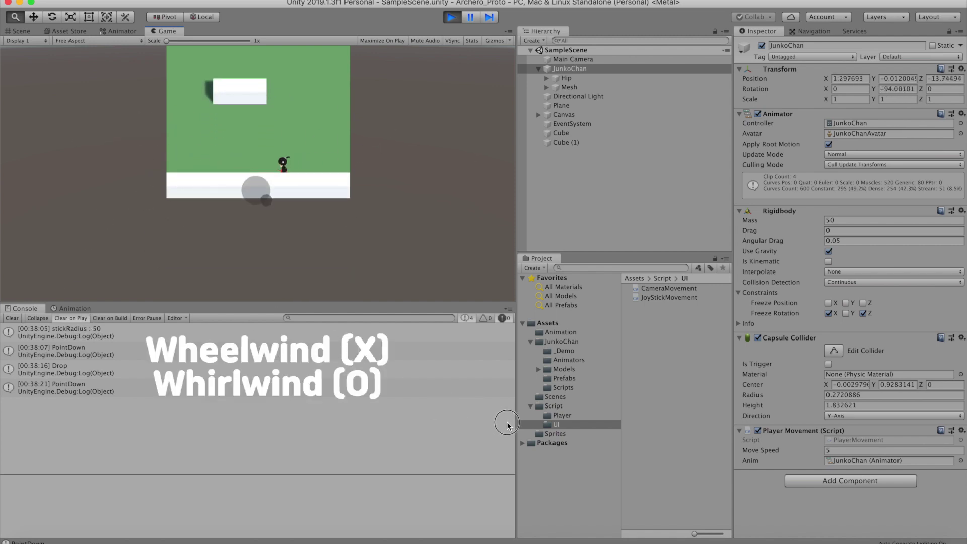
- Drag the on-screen joystick upward in the Game view to run Junko Chan across the plane
drag(310, 204, 286, 43)
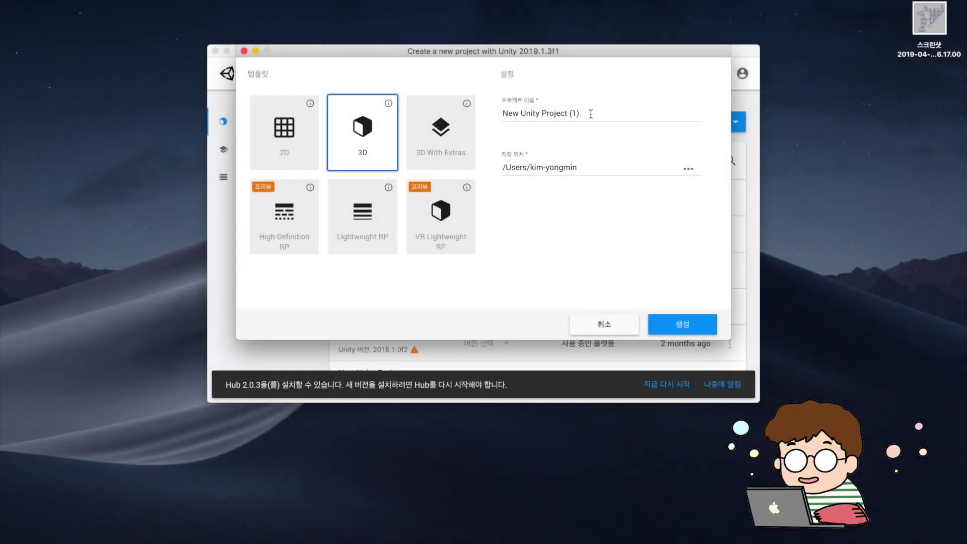
- Replace the project name with Archero_Proto and create the 3D project
triple_click(590, 114)
text(Archero_Proto)
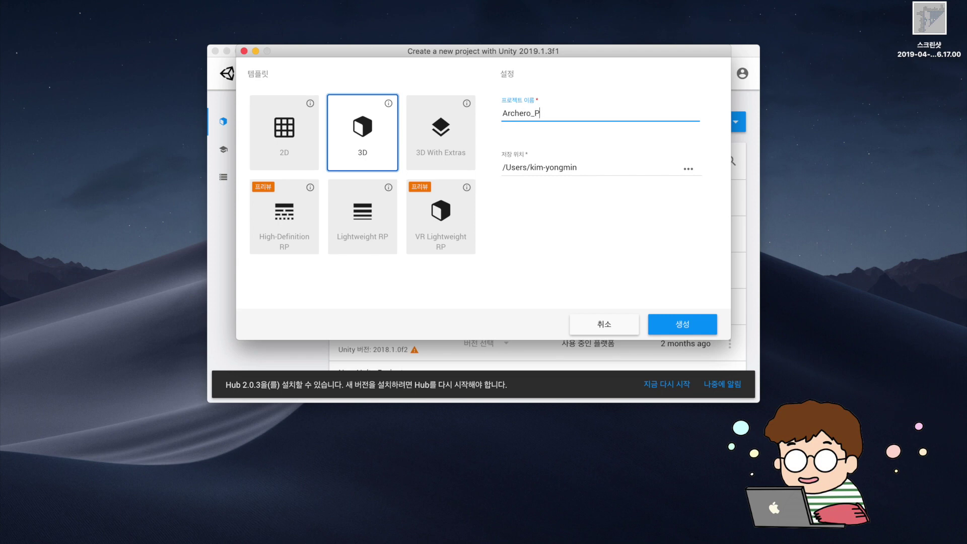
click(683, 327)
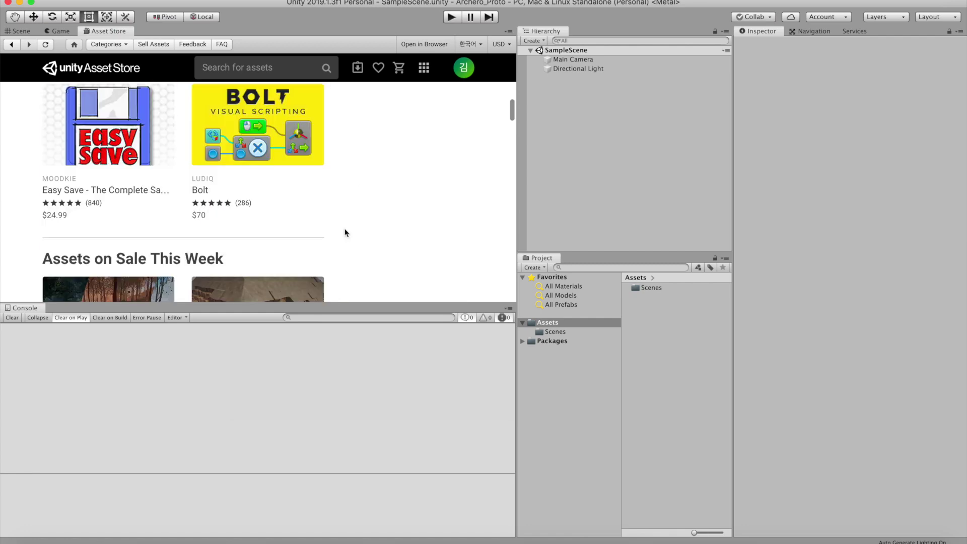
- Search the Asset Store for 'Cartoon characters free pack' and browse the results
click(265, 68)
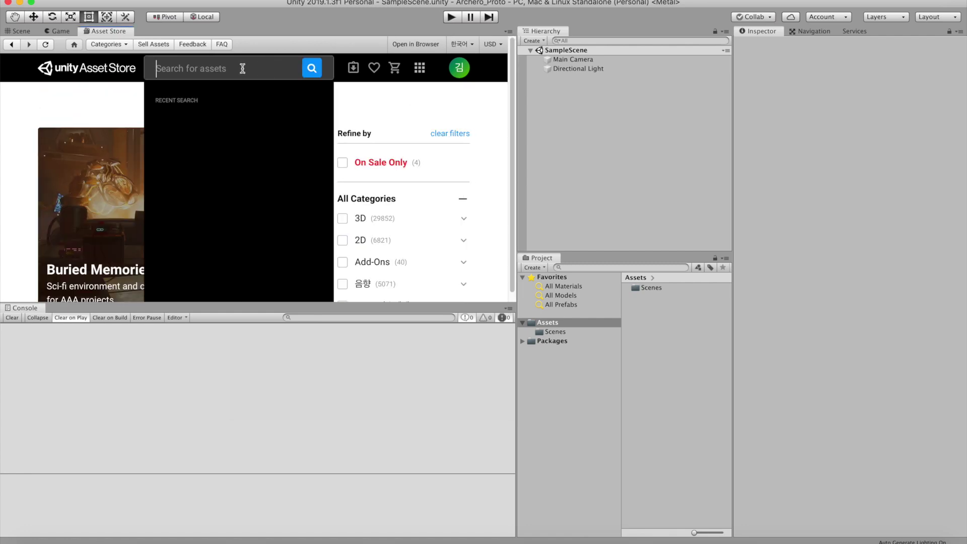
text(Cartoon characters free pack)
key(Return)
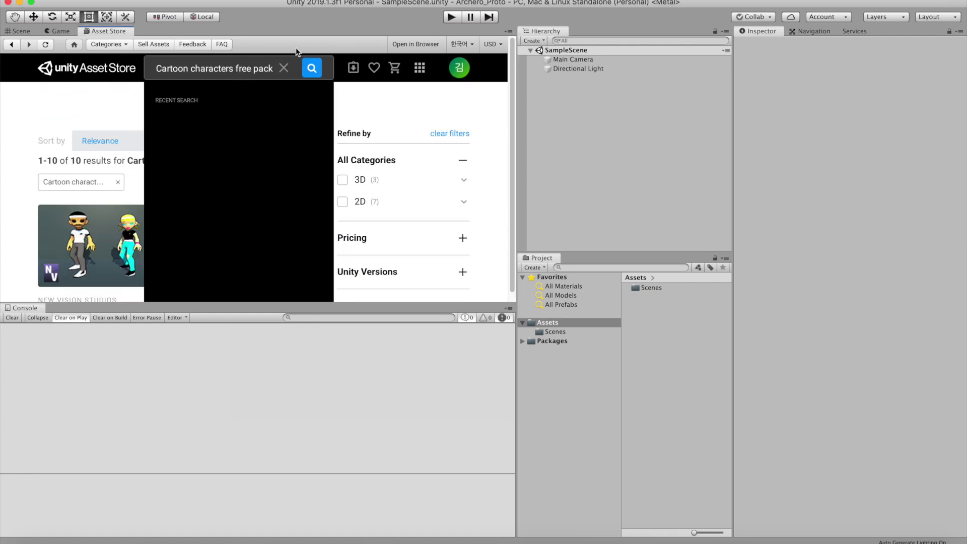
click(312, 70)
scroll(205, 179, down, 3)
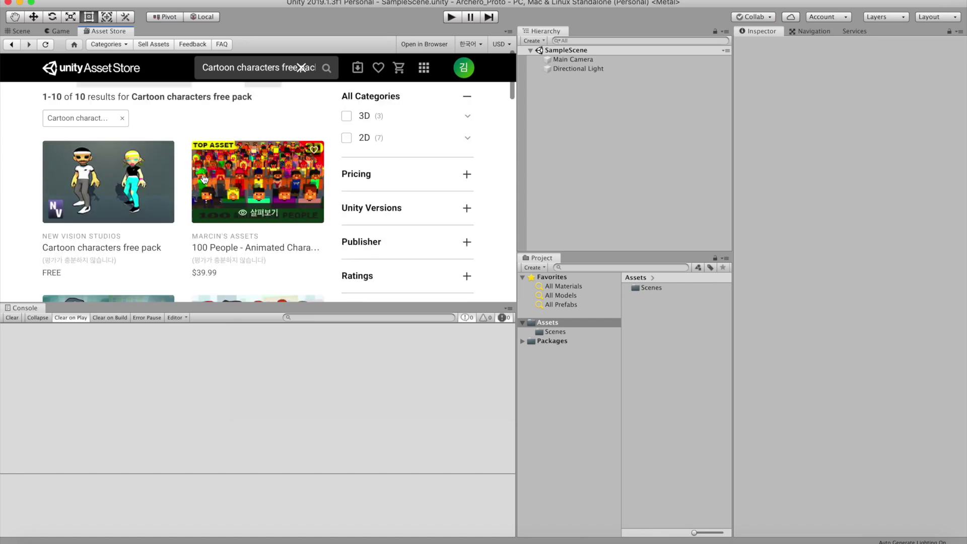
scroll(204, 179, down, 4)
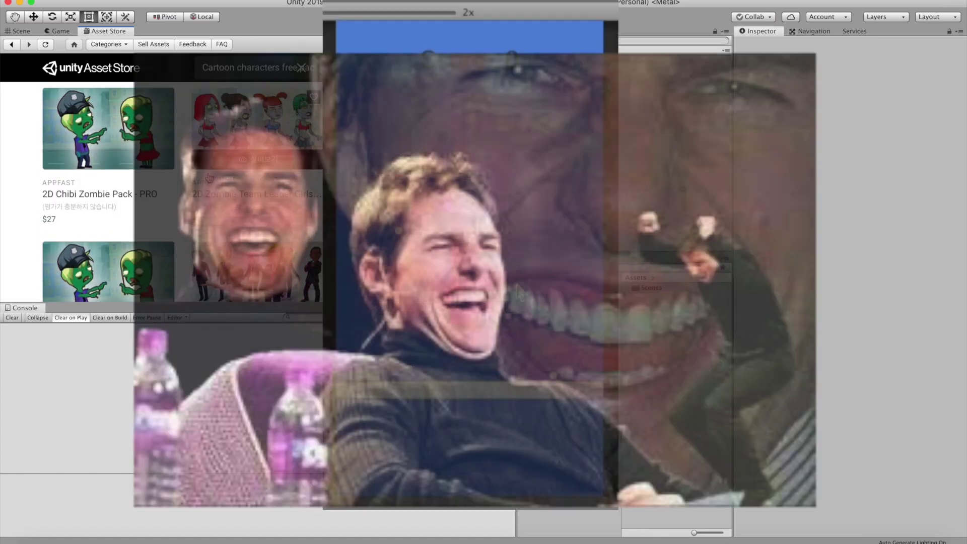
scroll(209, 177, down, 1)
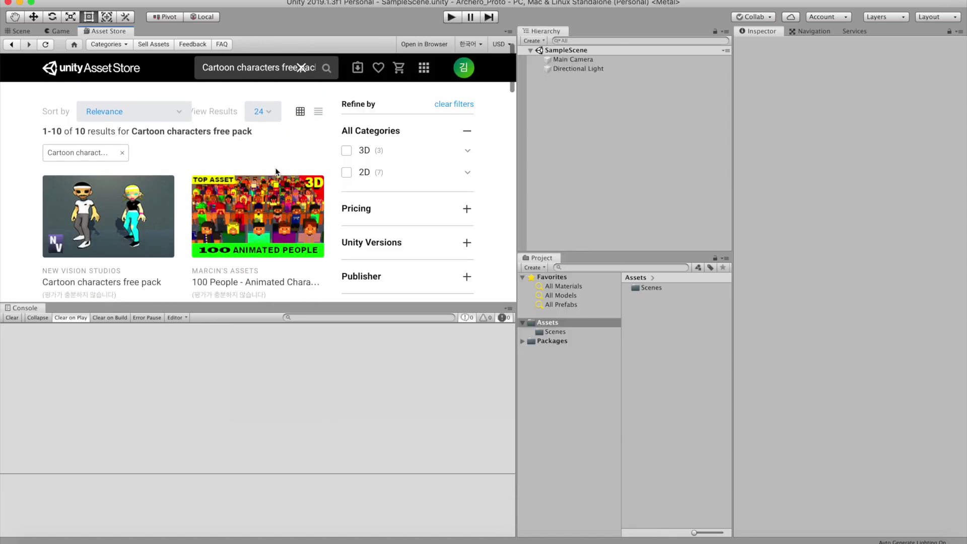
scroll(275, 169, down, 3)
scroll(276, 170, down, 3)
scroll(278, 176, up, 6)
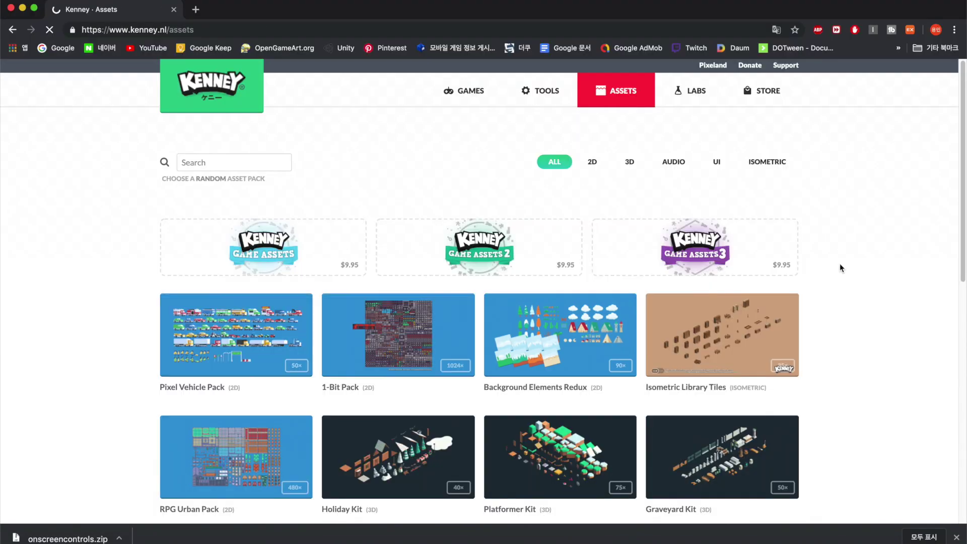
- Filter the Kenney assets to UI packs and preview the UI Audio pack sounds
click(717, 166)
scroll(694, 411, down, 1)
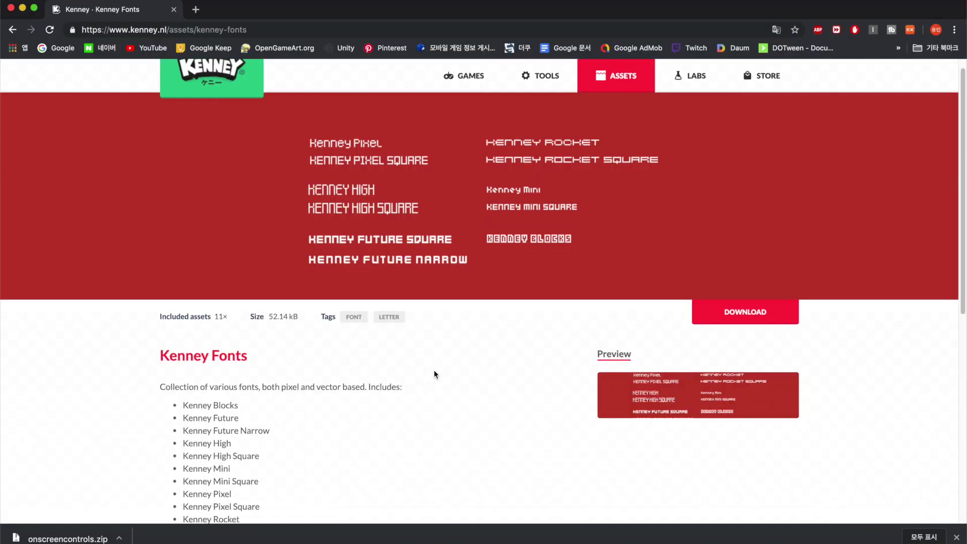
scroll(434, 370, down, 10)
drag(625, 285, 751, 306)
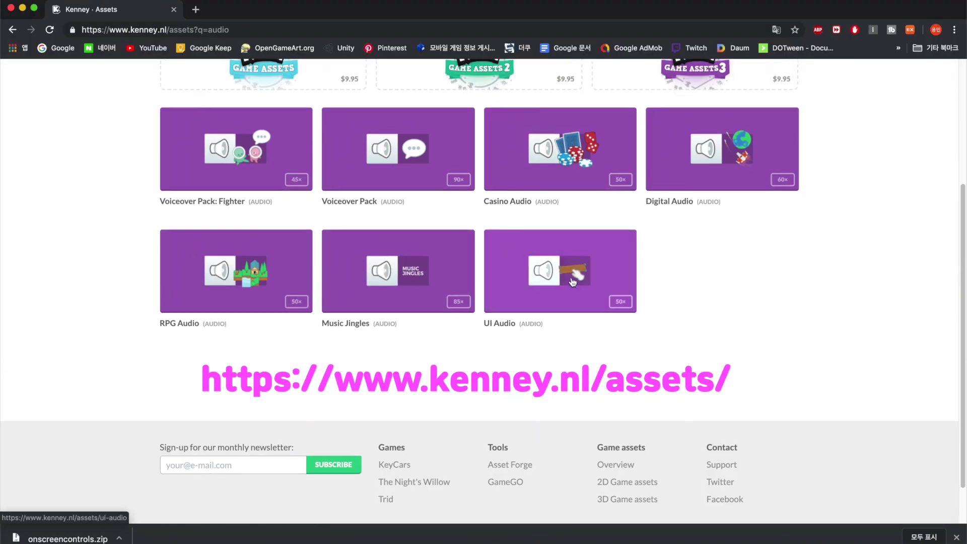
click(573, 281)
click(623, 200)
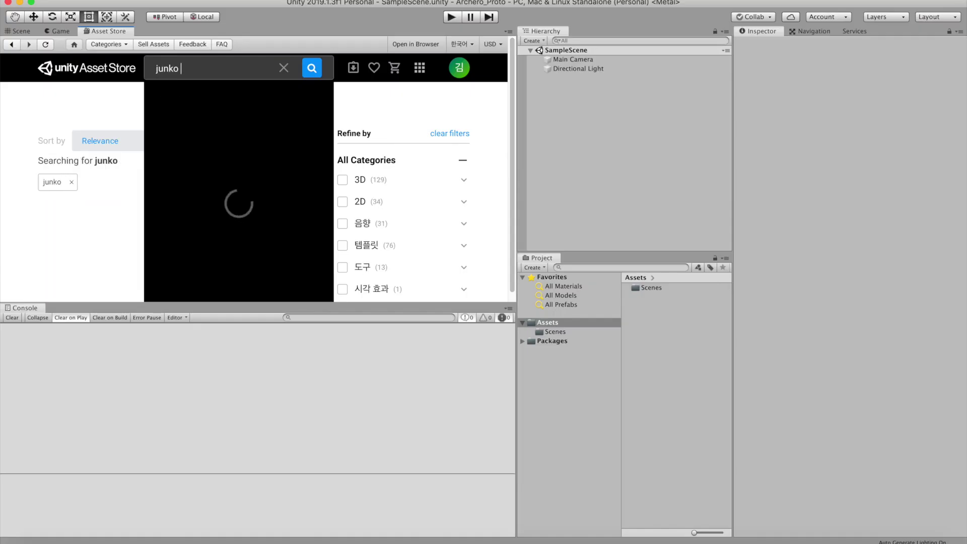
- Search the Asset Store for 'junko chan' and open the Junko chan asset page
text(chan)
key(Return)
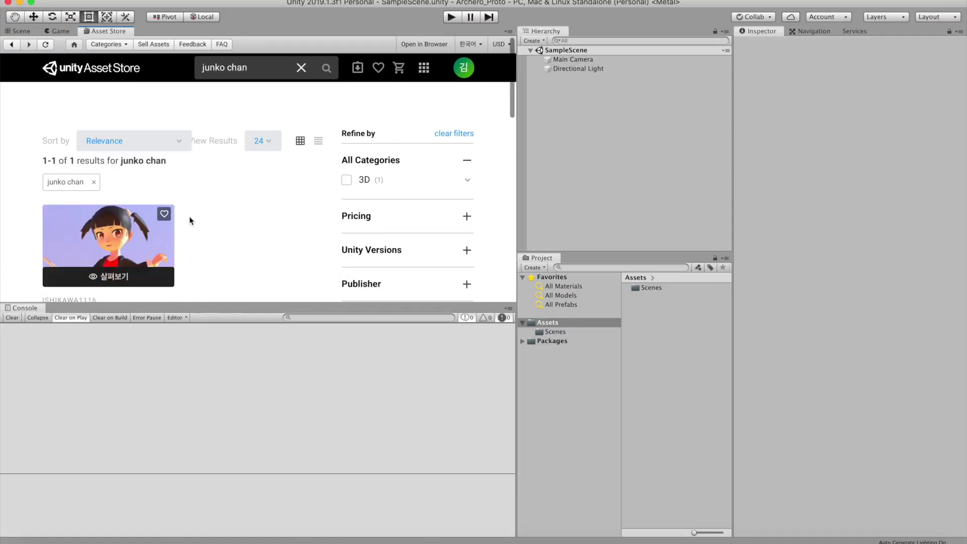
scroll(191, 220, down, 2)
click(132, 220)
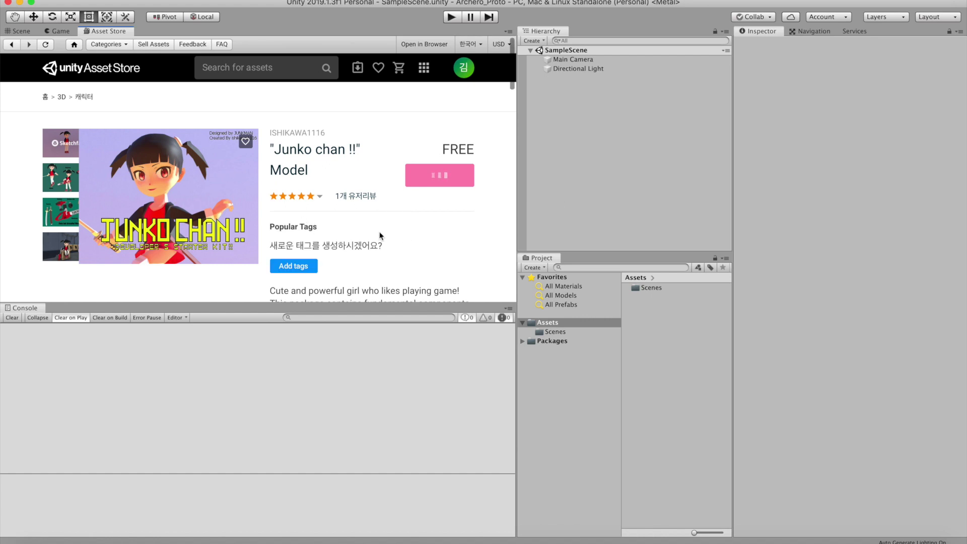
- Review the Junko chan package contents and import it into the project
scroll(441, 177, down, 5)
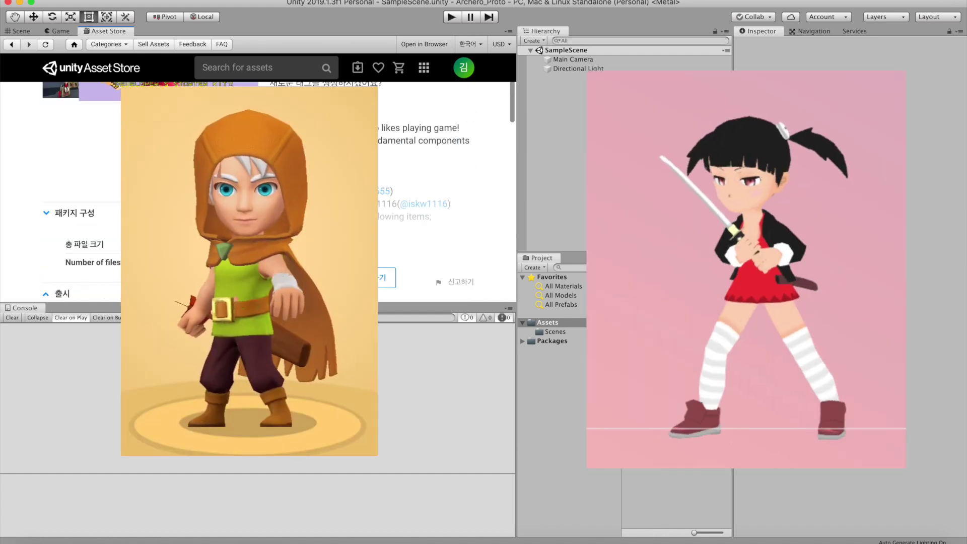
scroll(442, 178, down, 5)
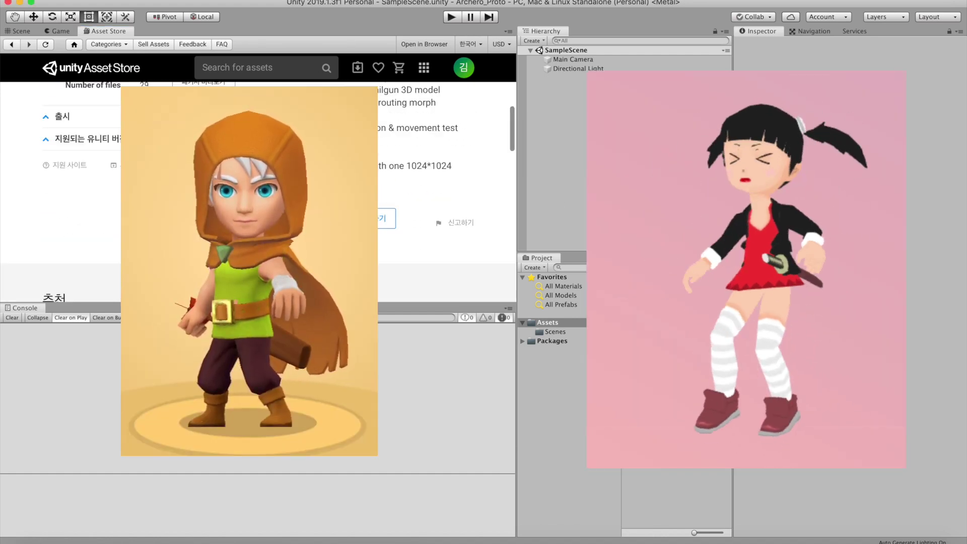
scroll(442, 178, up, 1)
scroll(415, 203, up, 2)
scroll(416, 204, up, 4)
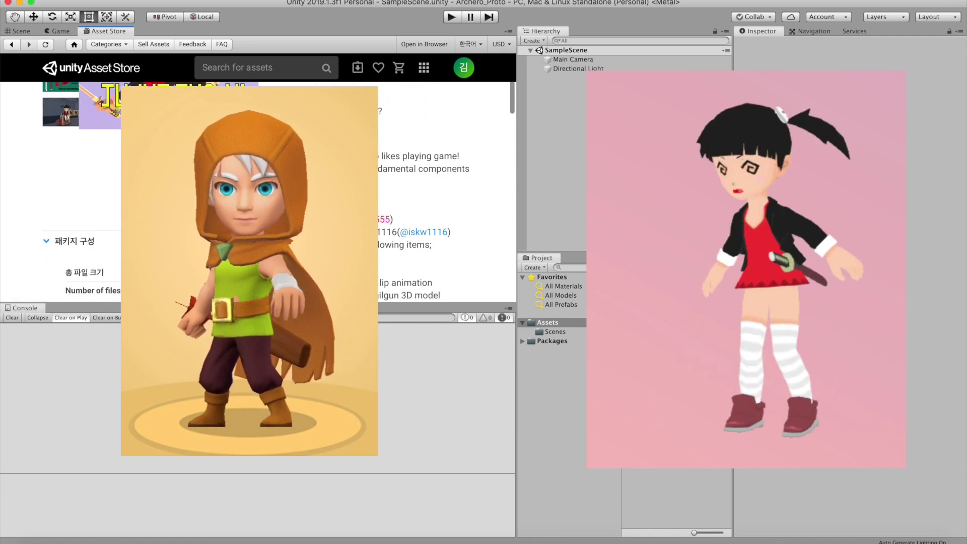
scroll(414, 203, up, 2)
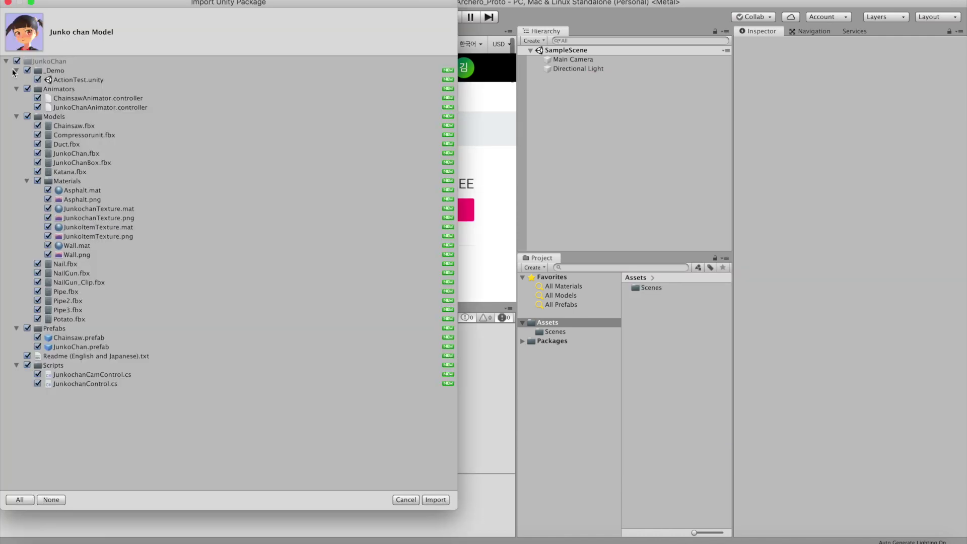
click(6, 60)
click(435, 499)
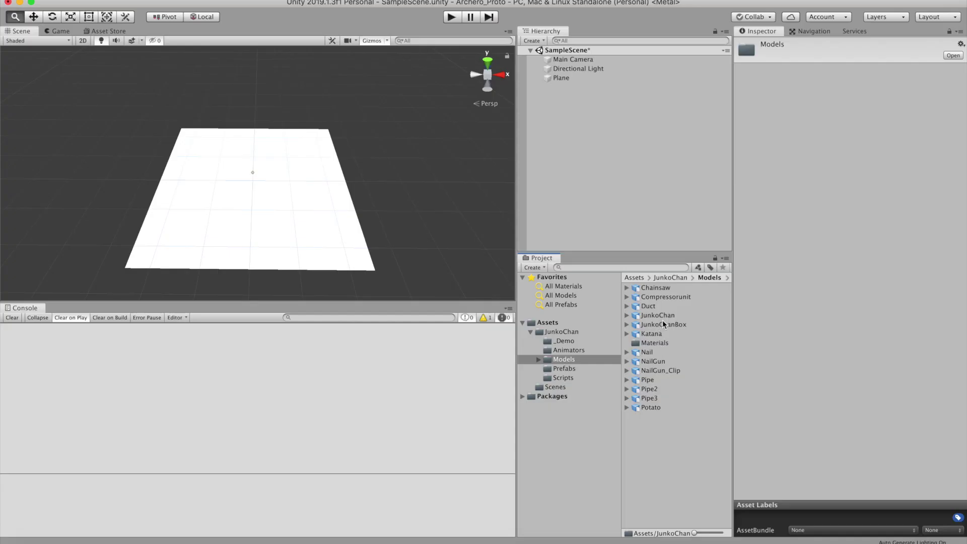
- Place the JunkoChan model from the Project window onto the plane in the scene
click(657, 315)
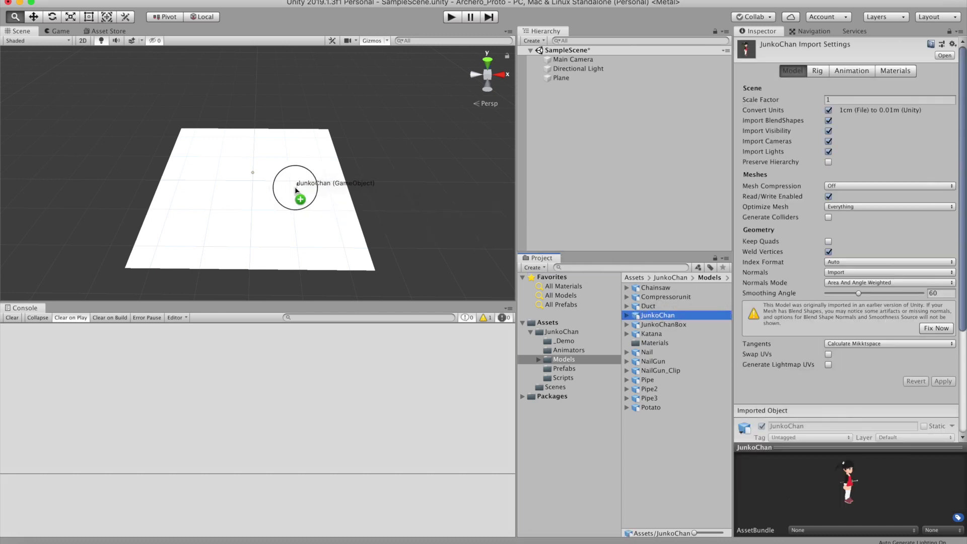
drag(227, 197, 264, 110)
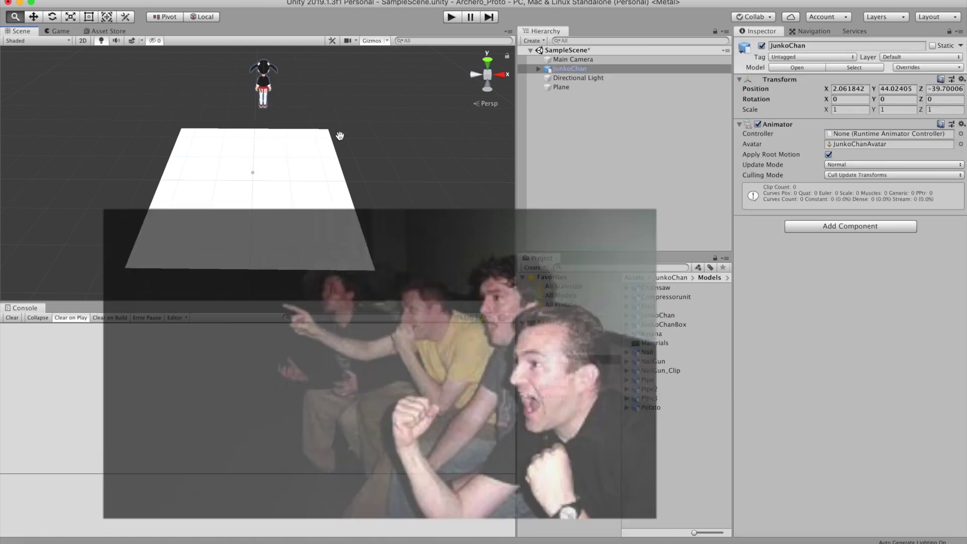
alt+drag(383, 125, 225, 122)
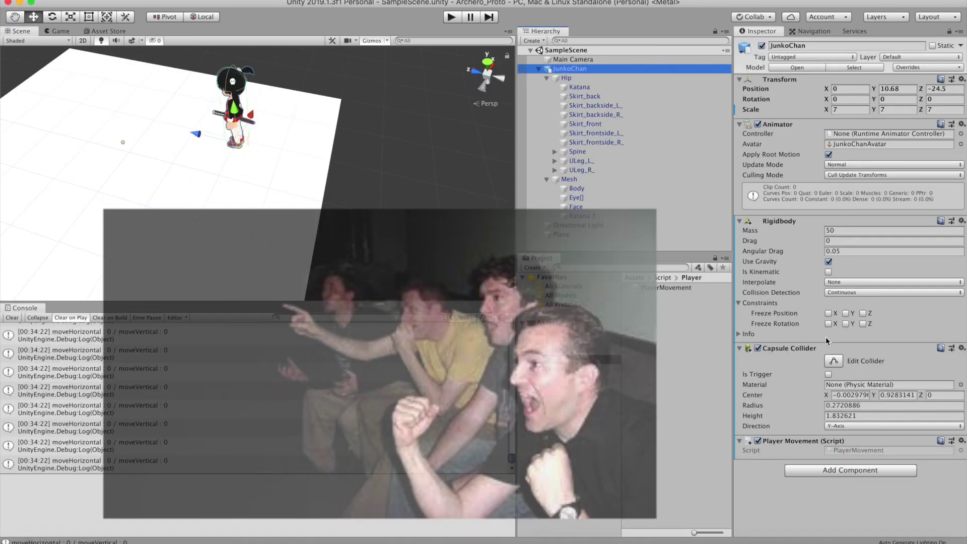
- Freeze JunkoChan's Rigidbody rotation on X, Y and Z, and begin the velocity assignment in code
click(828, 323)
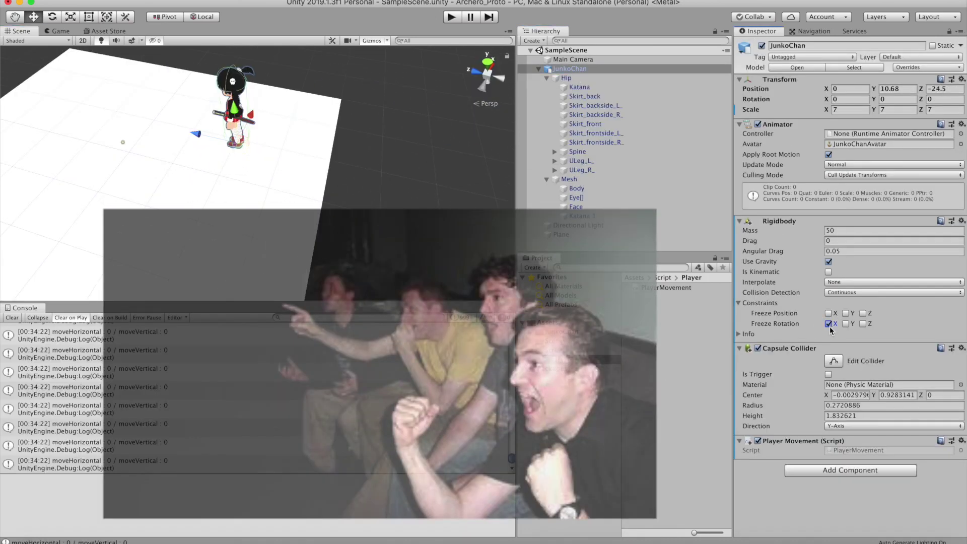
click(845, 323)
click(864, 324)
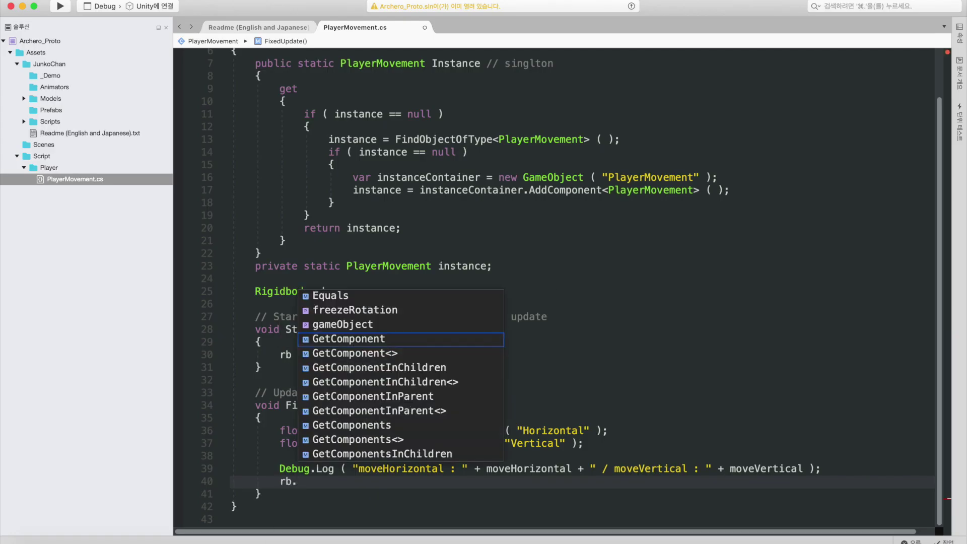
text(velocity = new)
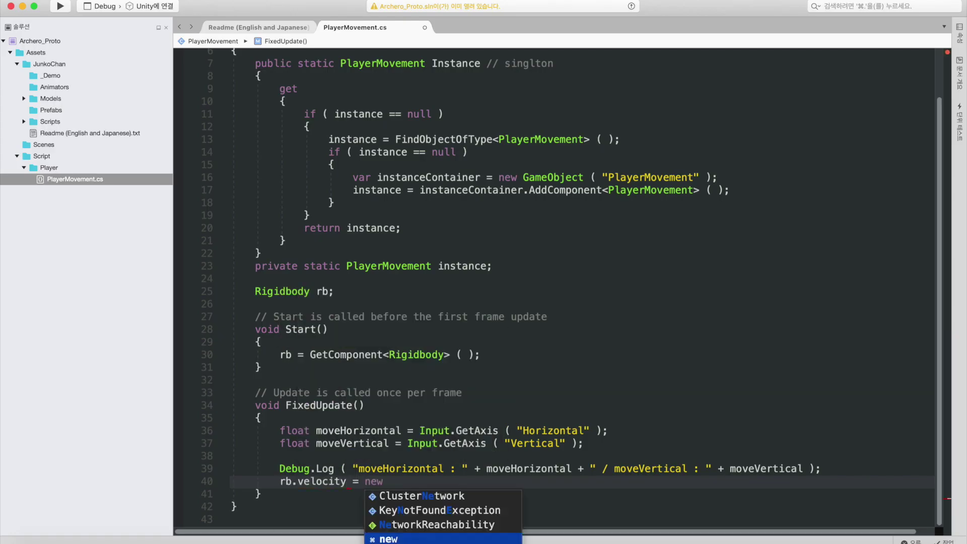
text( Vector3(mo)
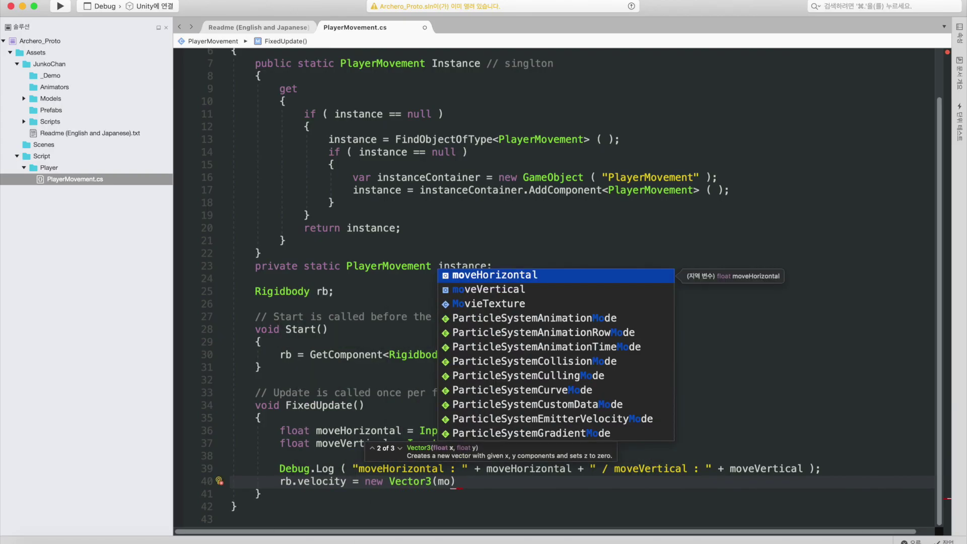
- Fill the new Vector3 with moveHorizontal, rb.velocity.y and the vertical move input
key(Return)
text(, rb.velocity.y,)
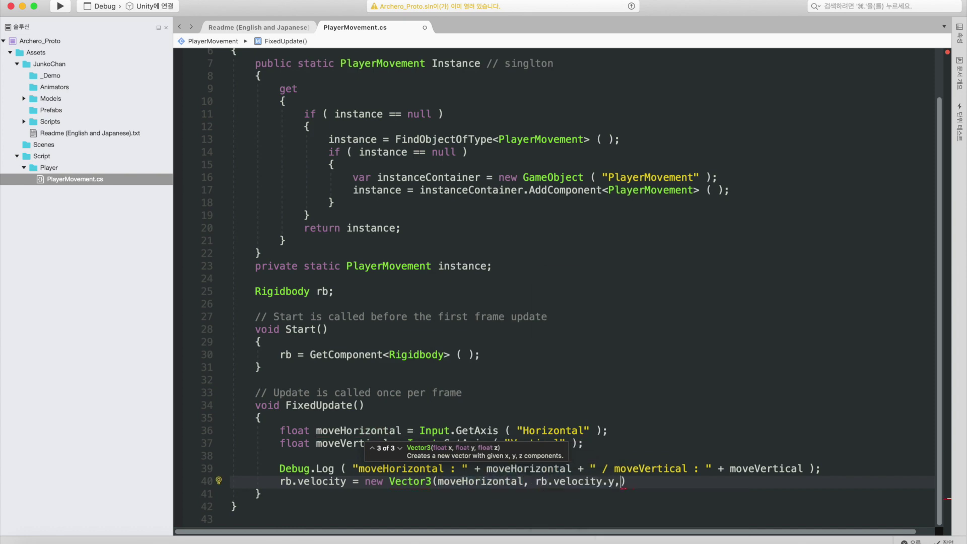
text( move)
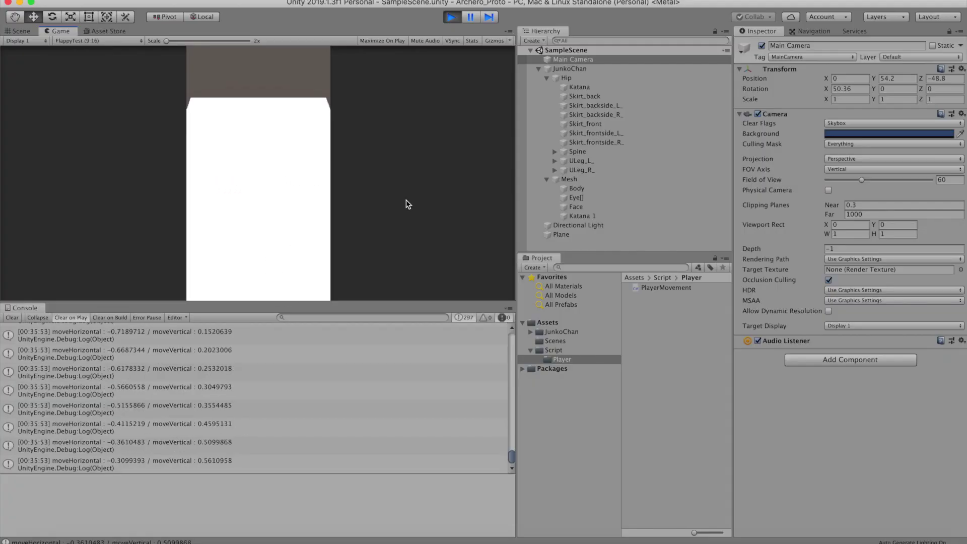
- Steer the character with the arrow keys in Play mode to test movement
key(Up)
key(Left)
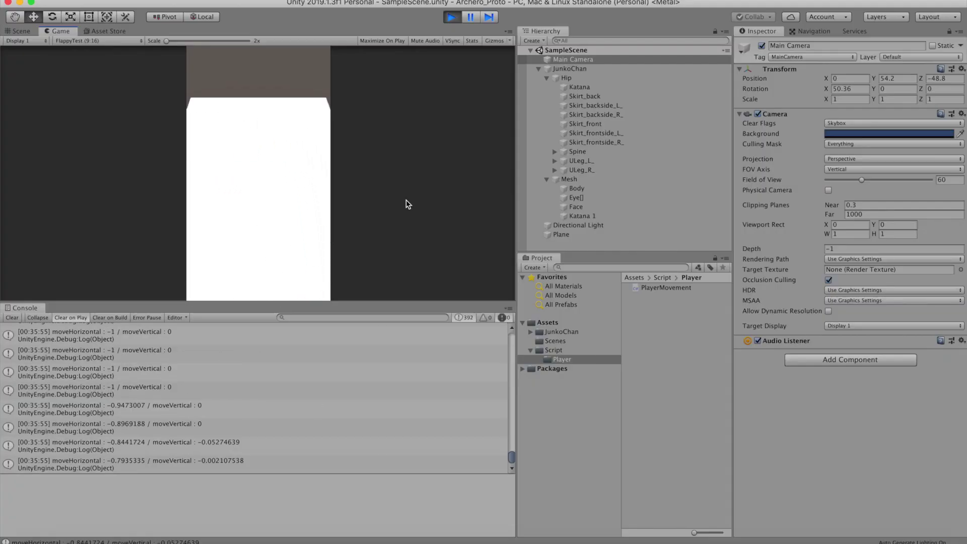
key(Left)
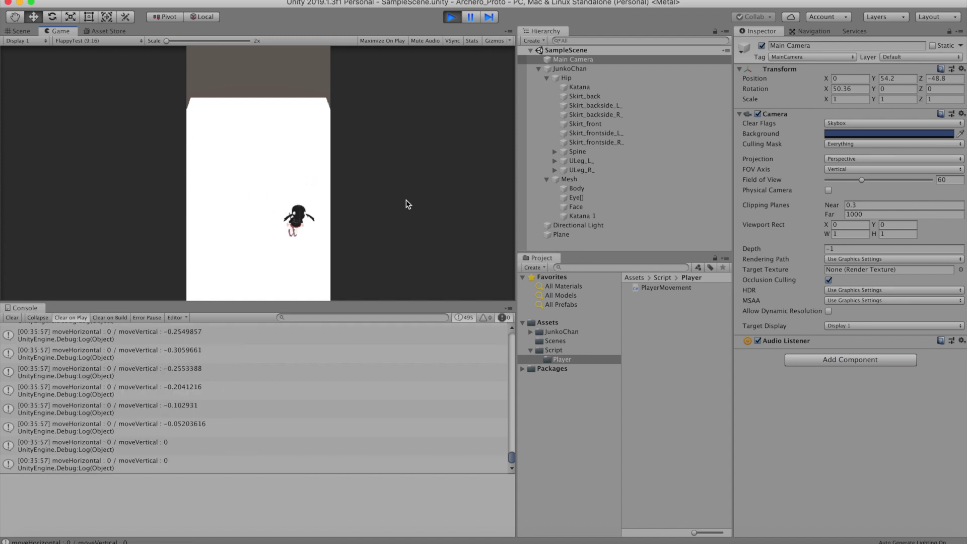
key(Up)
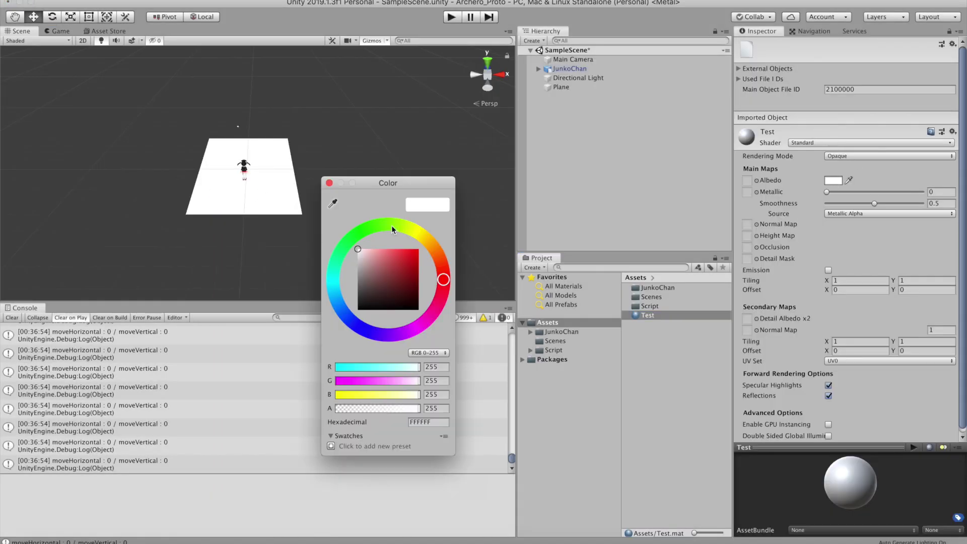
- Set the Test material's colour to a darker green for the plane
drag(391, 225, 376, 225)
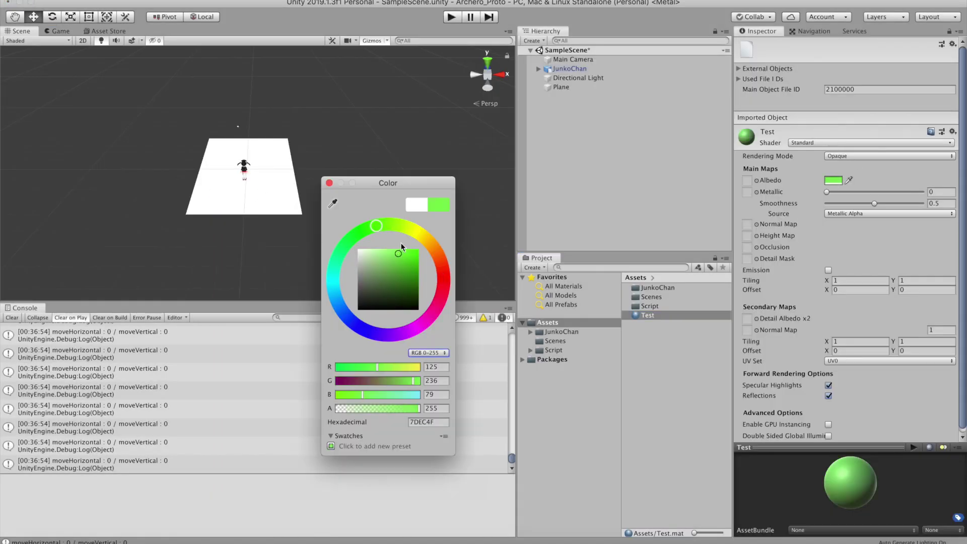
click(660, 317)
click(834, 183)
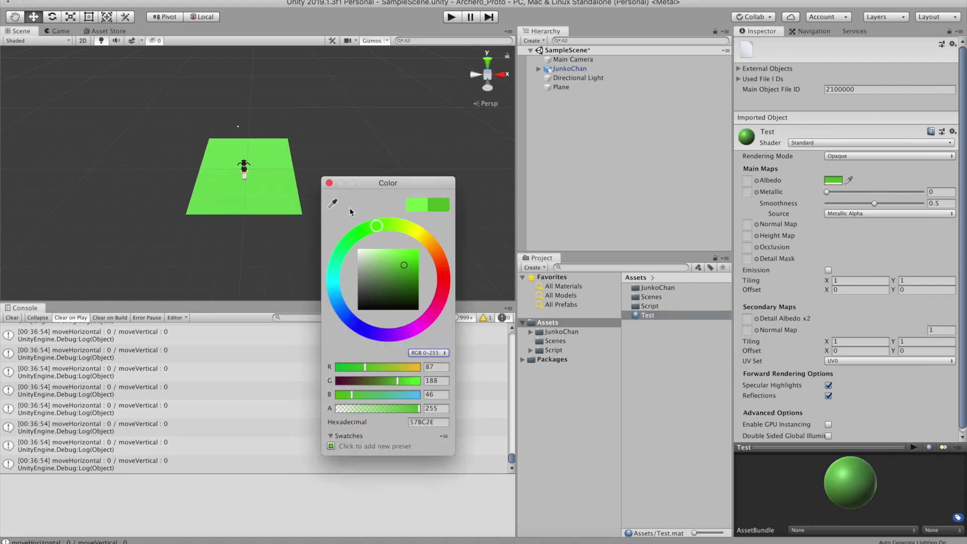
drag(382, 282, 388, 276)
click(569, 69)
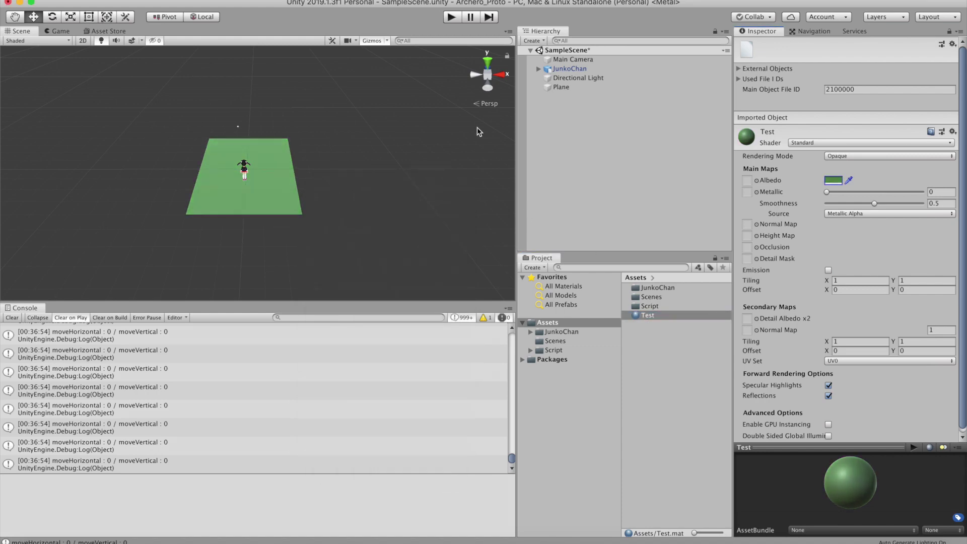
click(239, 132)
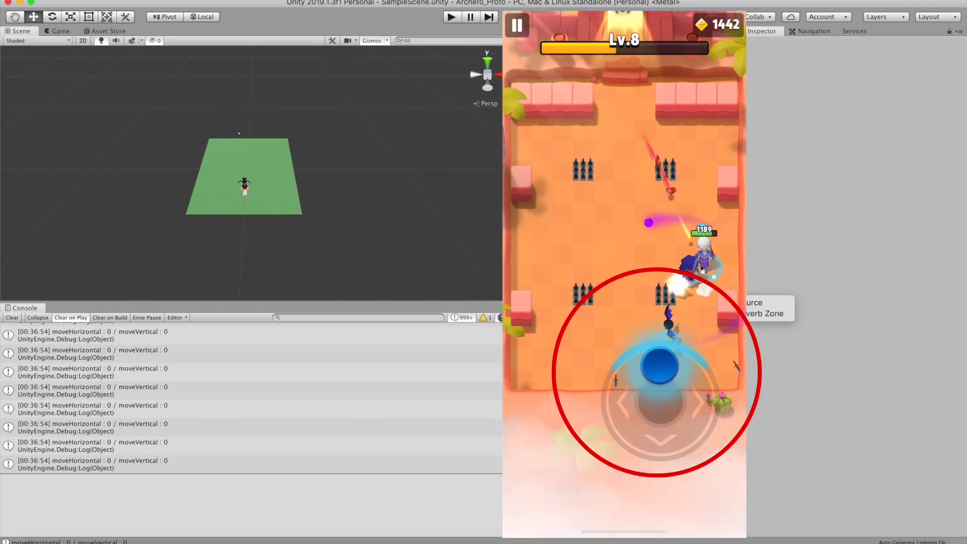
- Set the Canvas to Screen Space - Camera with the Main Camera and plane distance 50
click(554, 100)
click(892, 208)
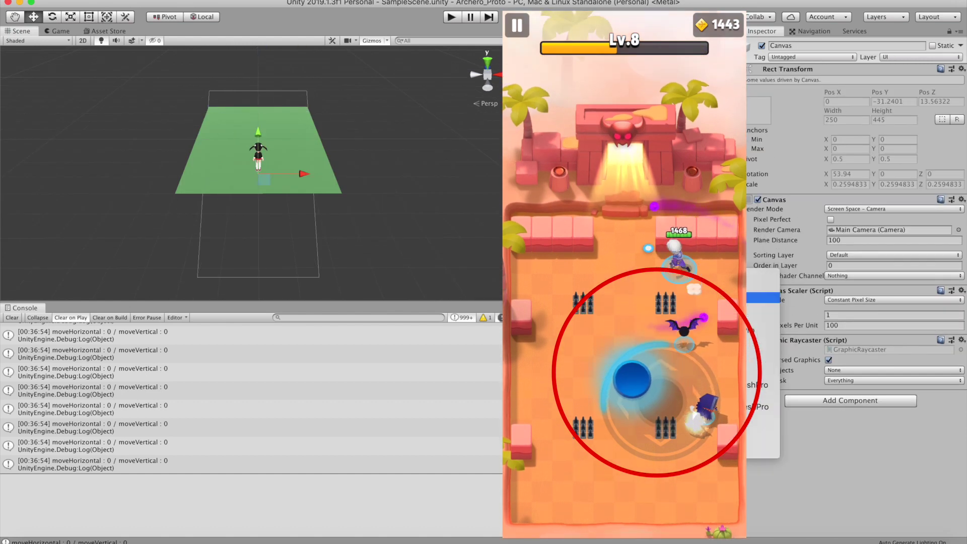
text(50 )" );)
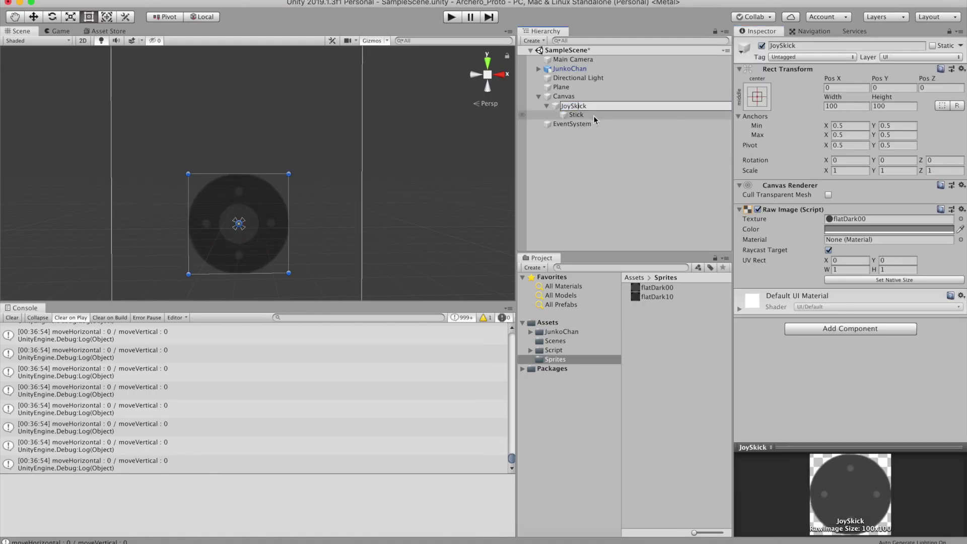
- Open a blank line below the existing velocity line in PlayerMovement.cs
key(Up)
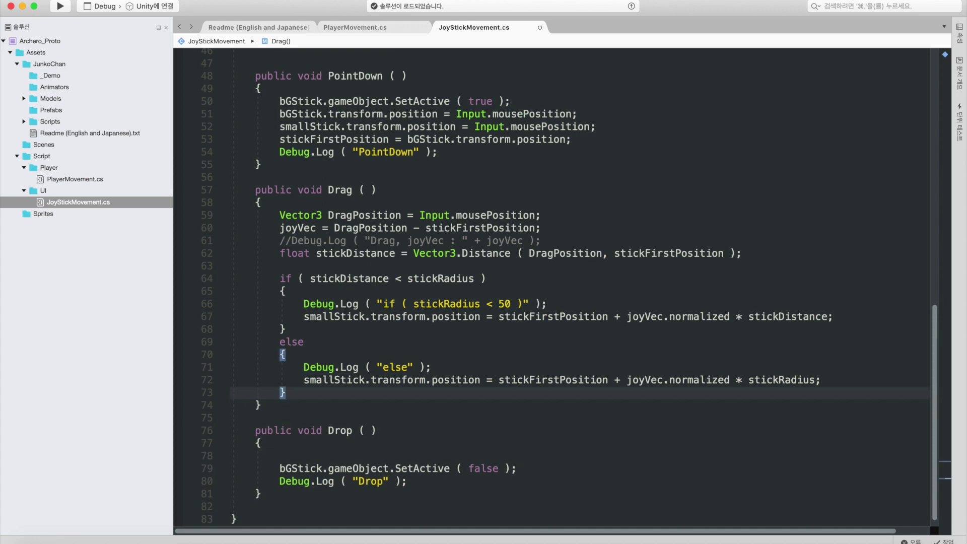
key(Down)
key(Down)
key(Down)
scroll(363, 473, up, 10)
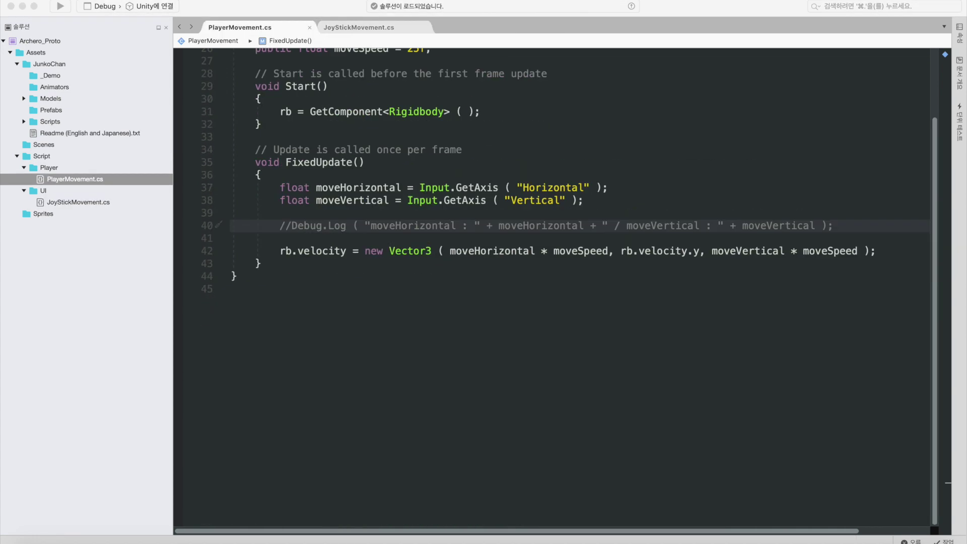
key(Down)
key(End)
key(Return)
key(Return)
key(Return)
key(Up)
key(Up)
- Write rb.velocity = new Vector3 from joyVec.x, rb.velocity.y and joyVec.z
text(rb.)
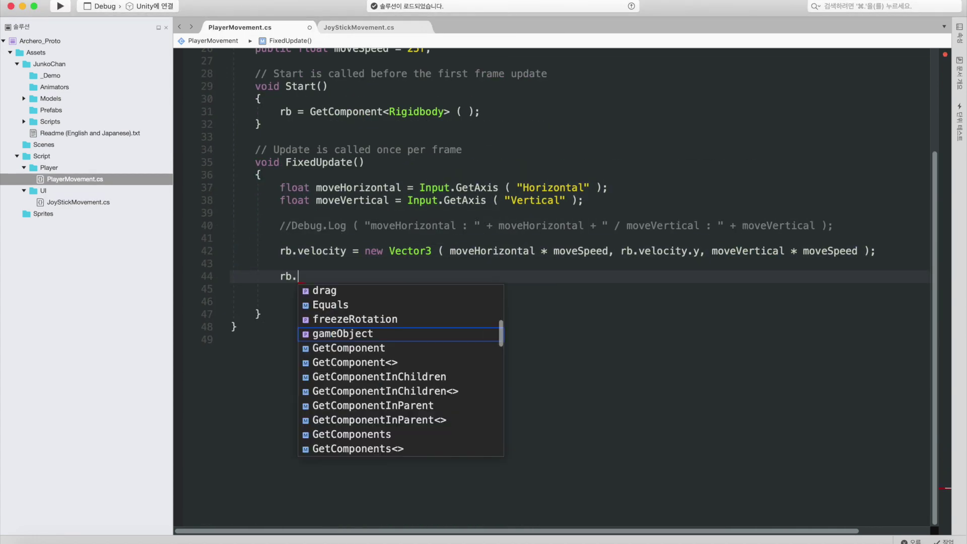
text(velocity = new Vector3 (Joysk)
key(BackSpace)
key(BackSpace)
key(BackSpace)
text(JoyStickMovement.Instance)
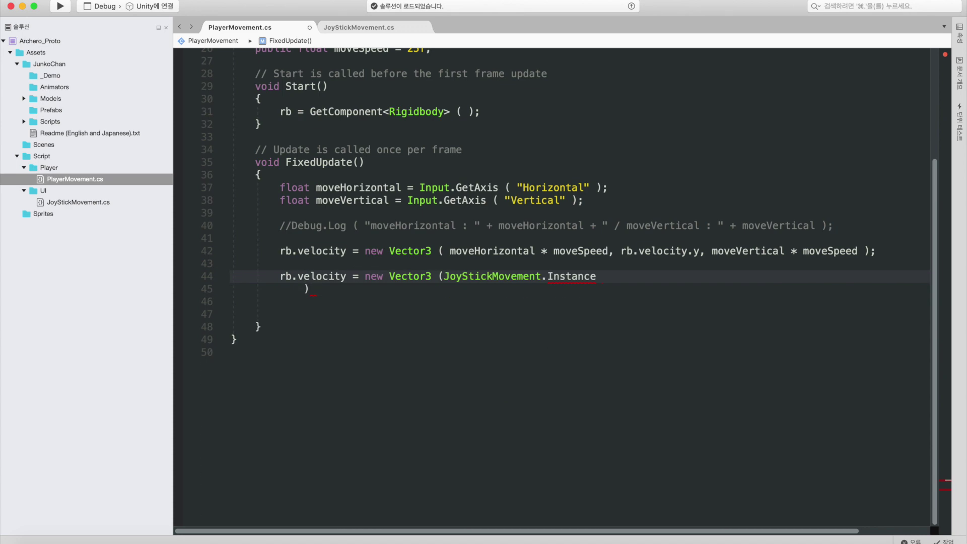
text(.j)
key(BackSpace)
key(BackSpace)
key(BackSpace)
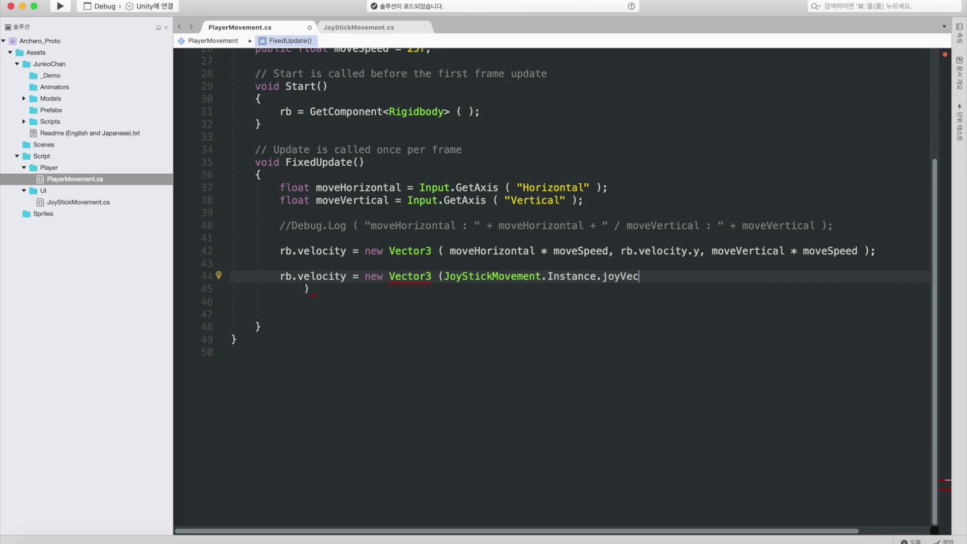
text(.x, rb.velocity, JoyStickMovement.Instance.joyVec.z)
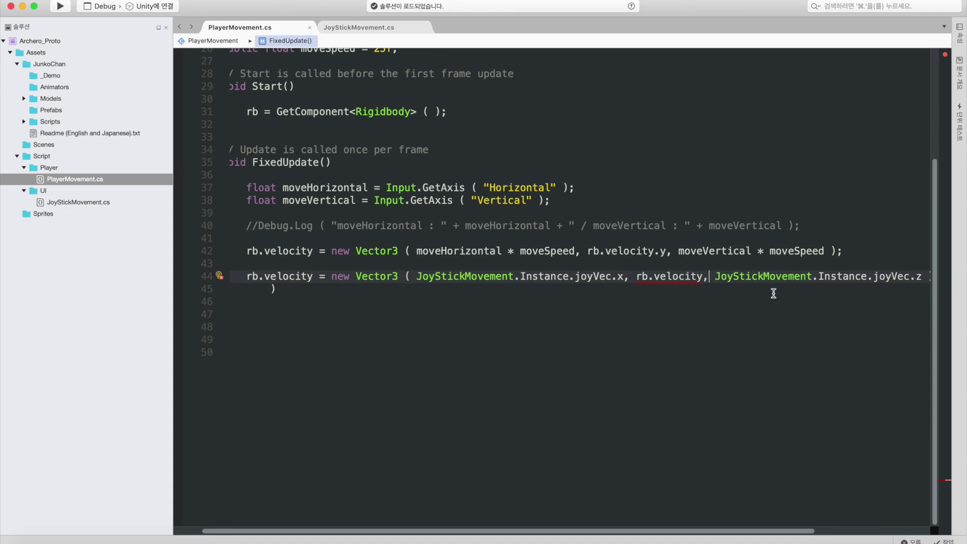
key(Left)
text(.y)
- Delete the leftover empty lines and save PlayerMovement.cs
key(Down)
key(Home)
key(shift+Down)
key(shift+Down)
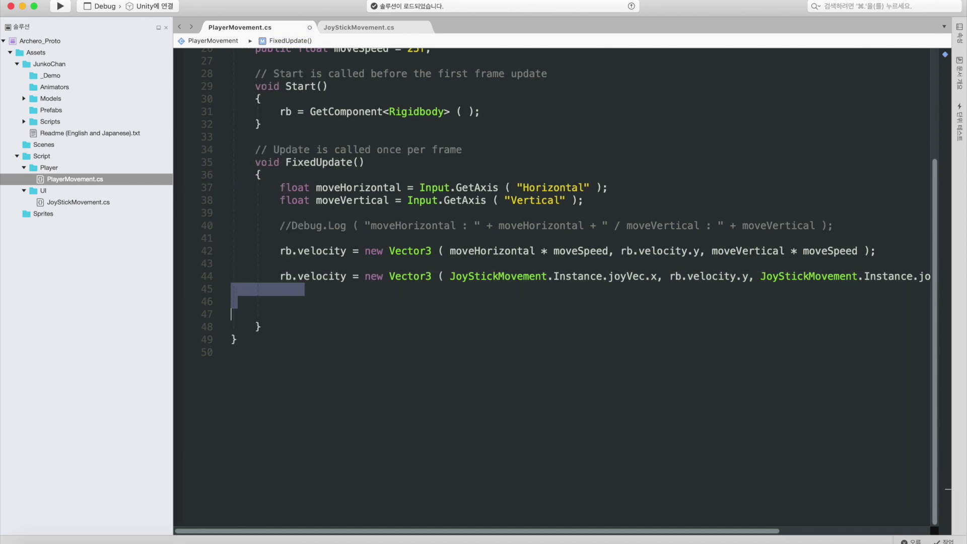
key(BackSpace)
key(BackSpace)
key(super+s)
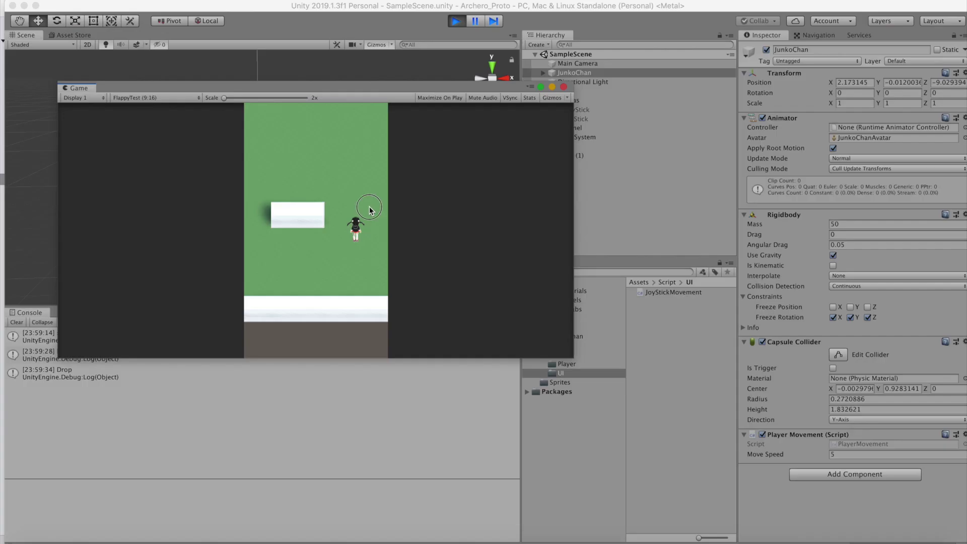
- Click in the running Game view to bring up the joystick and steer Junko Chan
click(372, 203)
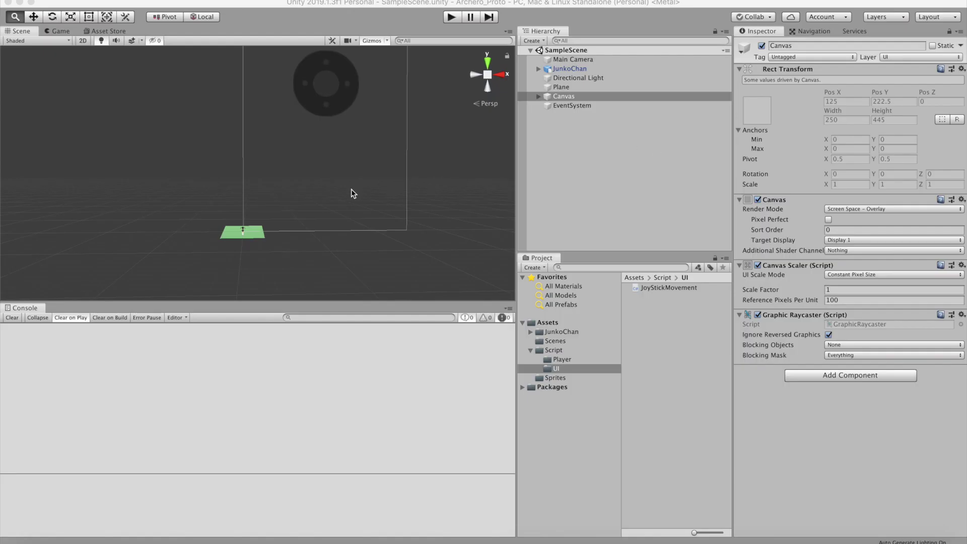
- Make the Main Camera orthographic and raise it to frame the green plane
click(582, 60)
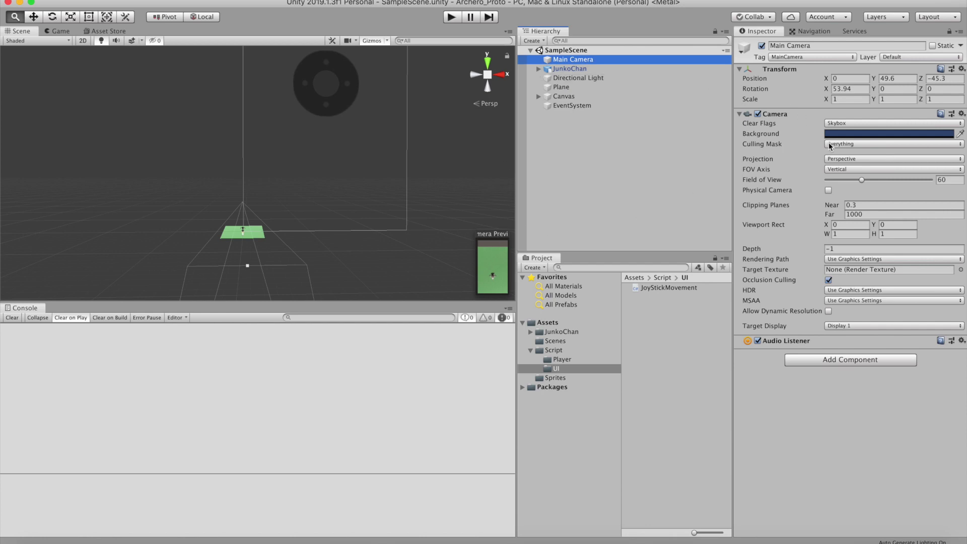
click(864, 159)
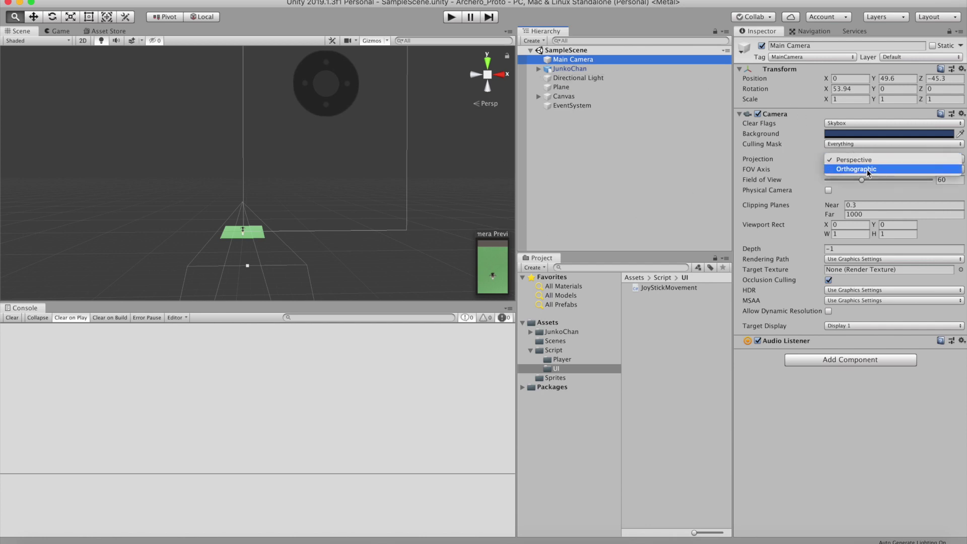
click(867, 169)
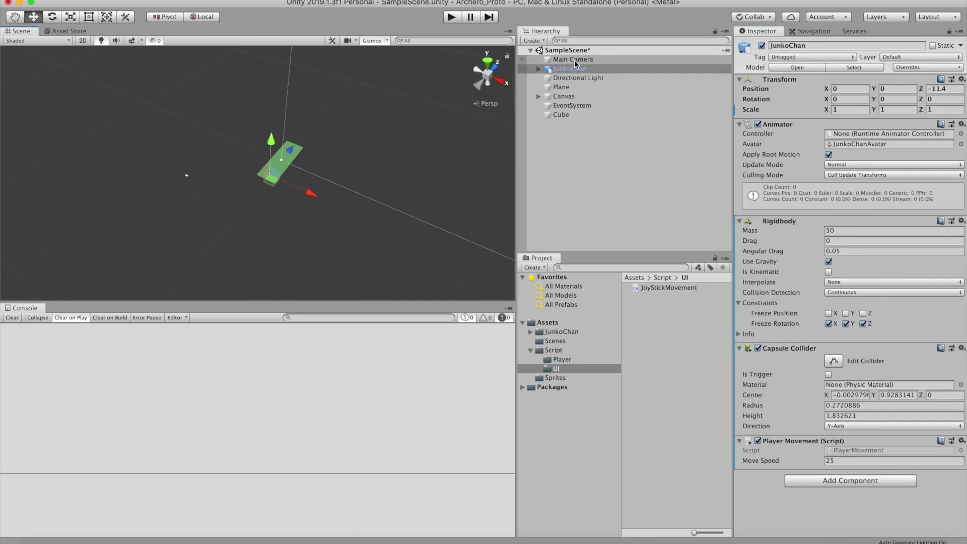
drag(205, 134, 225, 102)
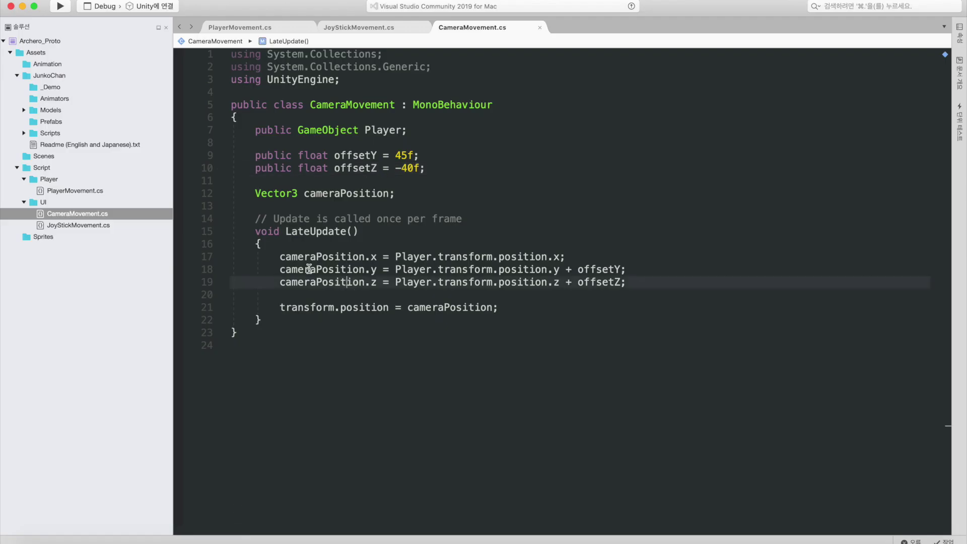
- Comment out the cameraPosition.x line in CameraMovement.cs so the camera ignores sideways movement
click(285, 257)
text(/)
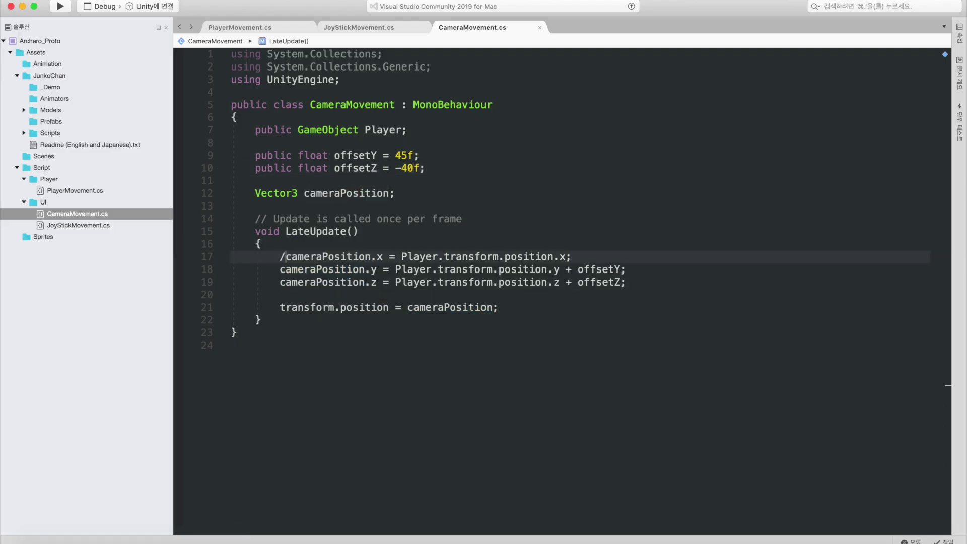
text(/)
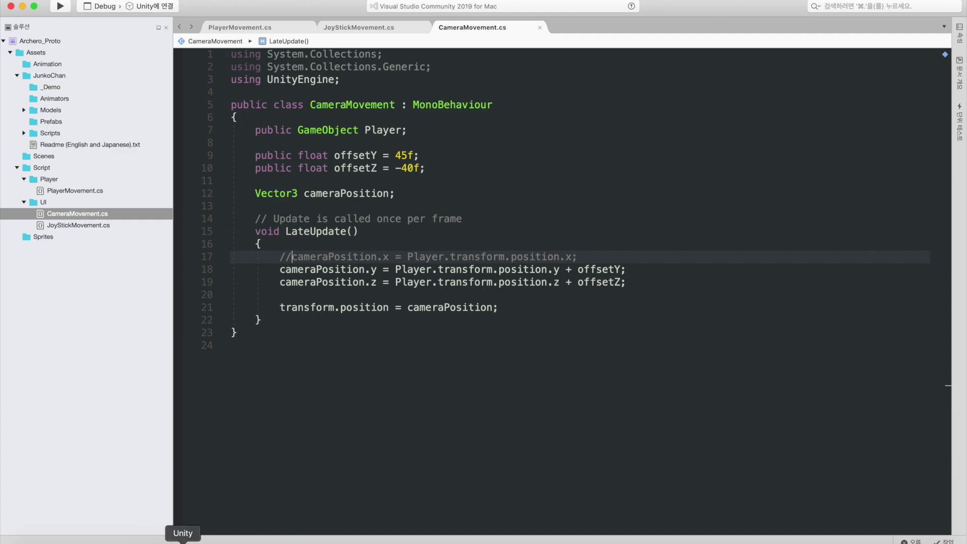
click(154, 539)
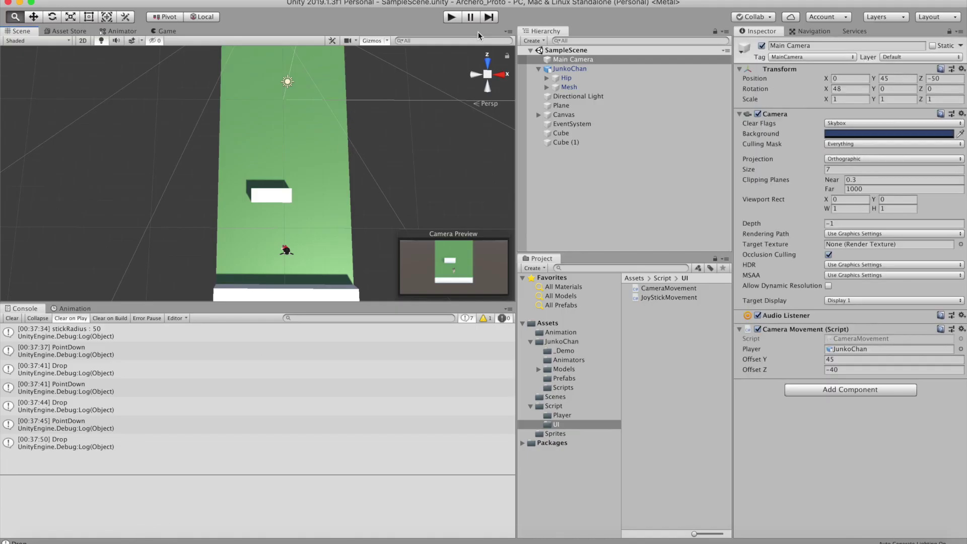
- Play-test the follow camera by steering JunkoChan with the joystick, then begin adding an animator trigger
click(452, 17)
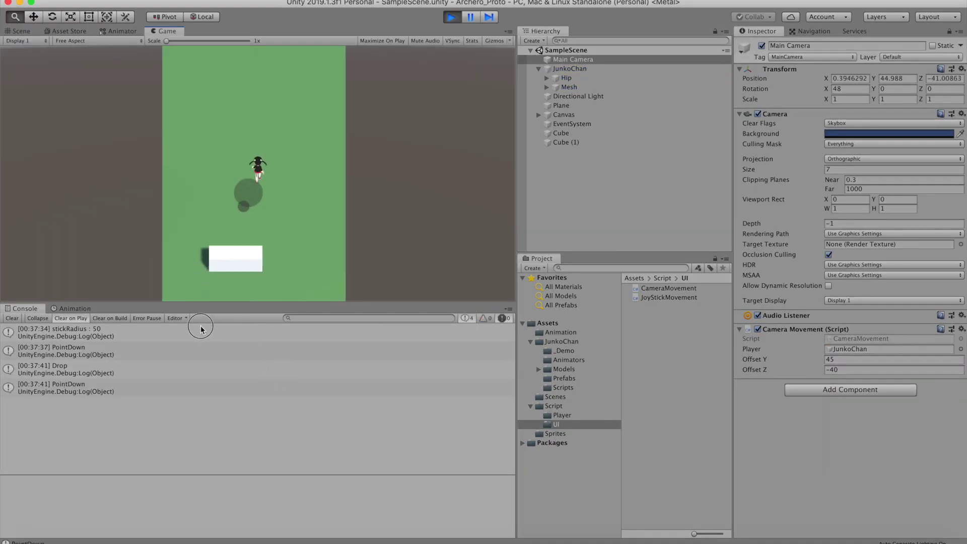
mouse_move(200, 327)
mouse_down()
mouse_move(266, 199)
mouse_move(256, 93)
mouse_move(126, 234)
mouse_up()
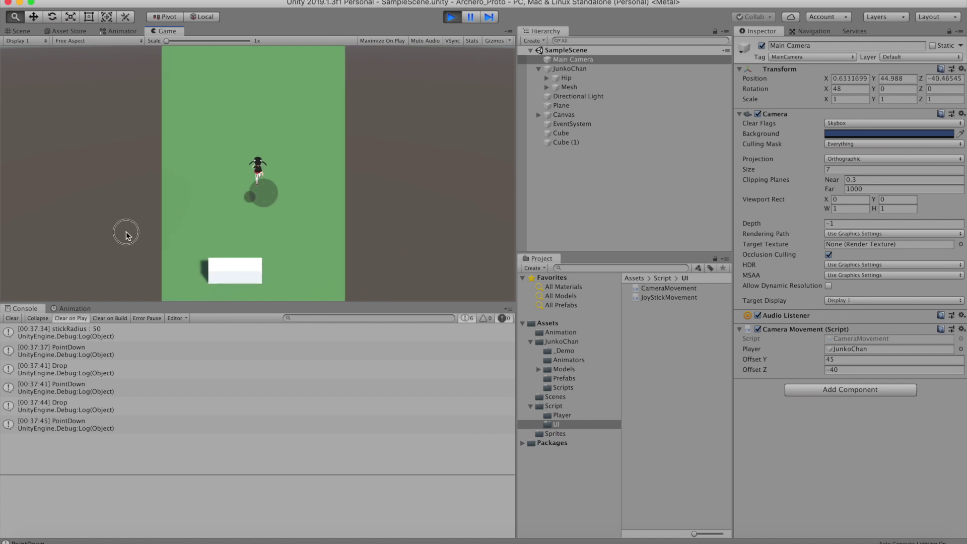
drag(126, 234, 350, 244)
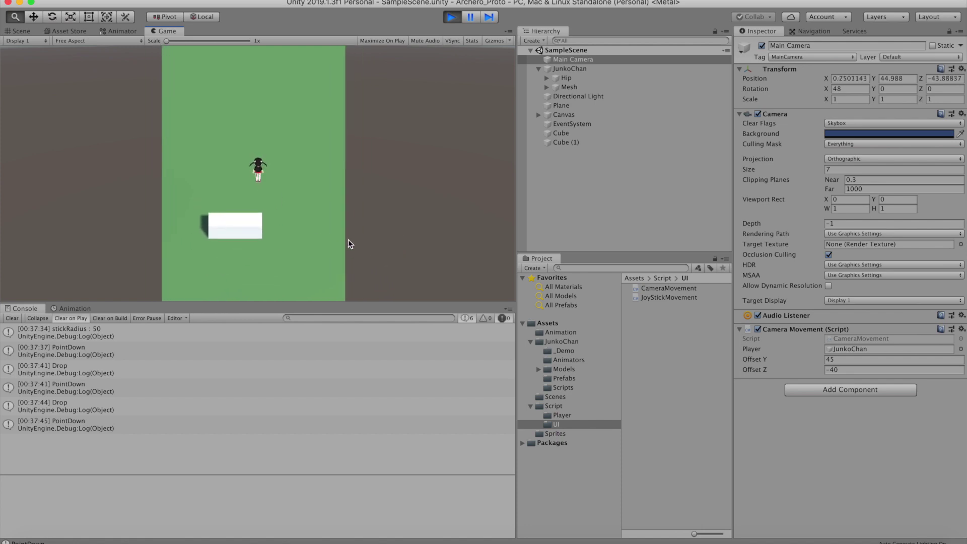
click(451, 18)
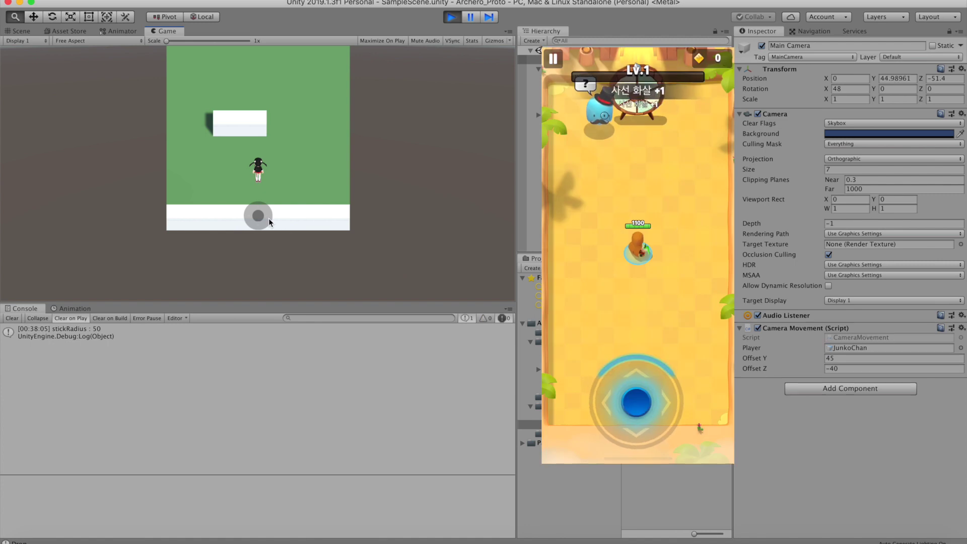
drag(271, 222, 318, 107)
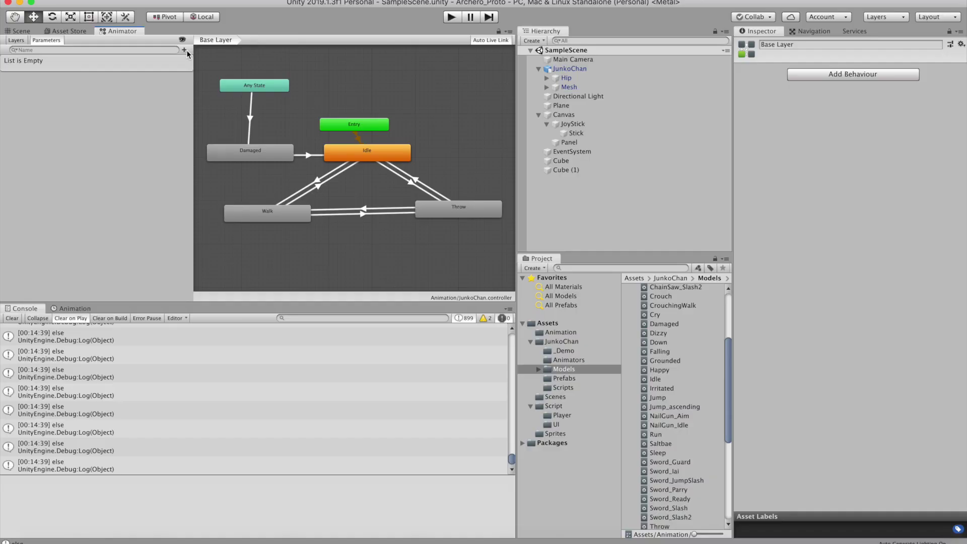
click(185, 50)
- Add WALK and IDLE trigger parameters to the JunkoChan animator
click(205, 91)
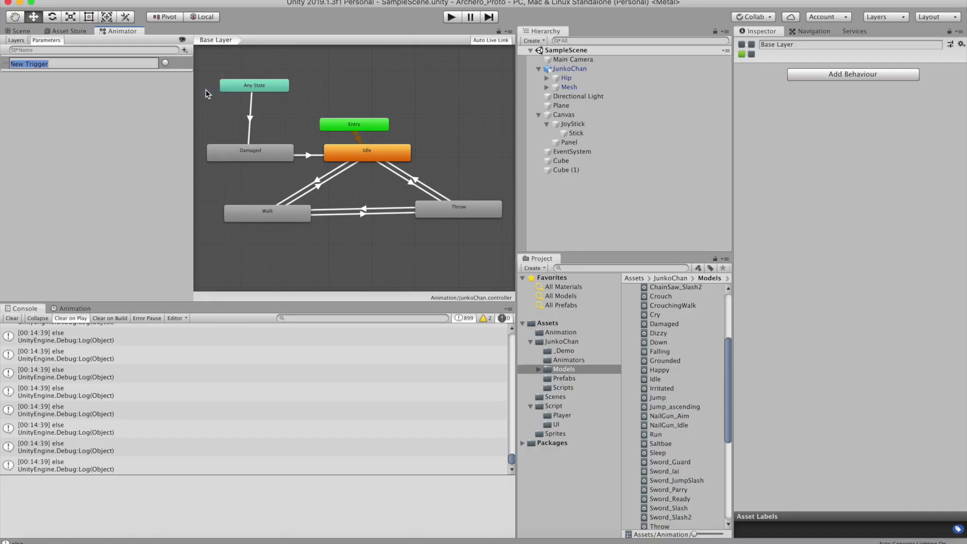
text(WALK)
key(Return)
click(184, 49)
click(200, 89)
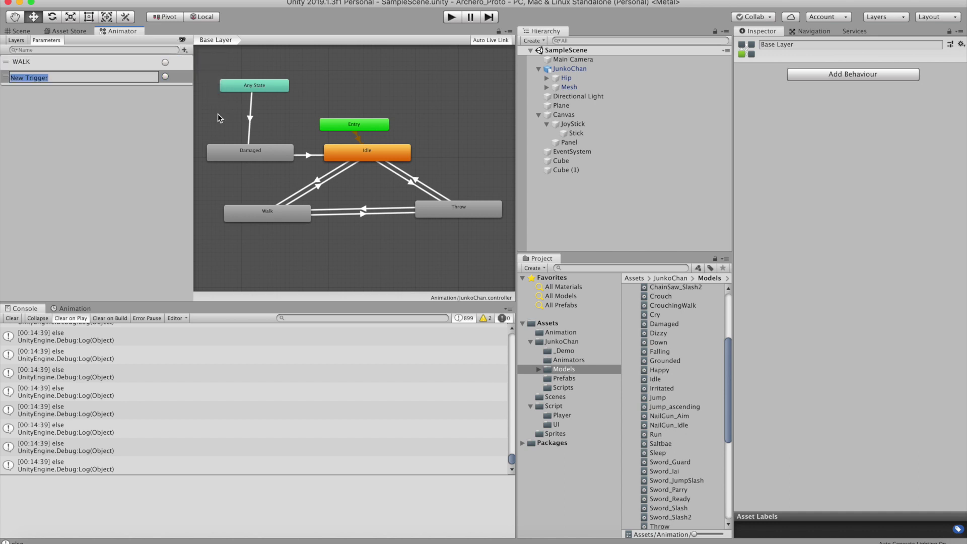
text(IDLE)
key(Return)
- Add ATTACK and DMG trigger parameters to the animator
click(185, 50)
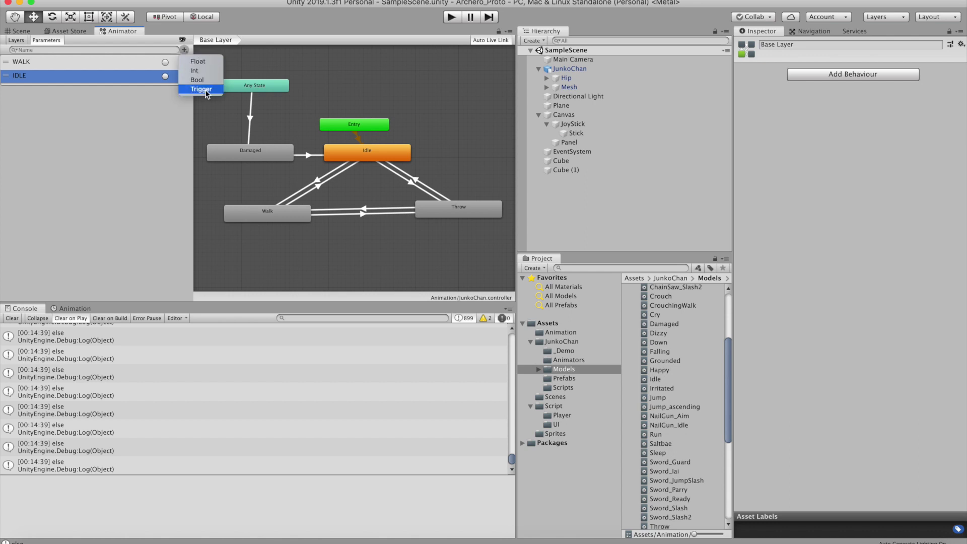
click(201, 91)
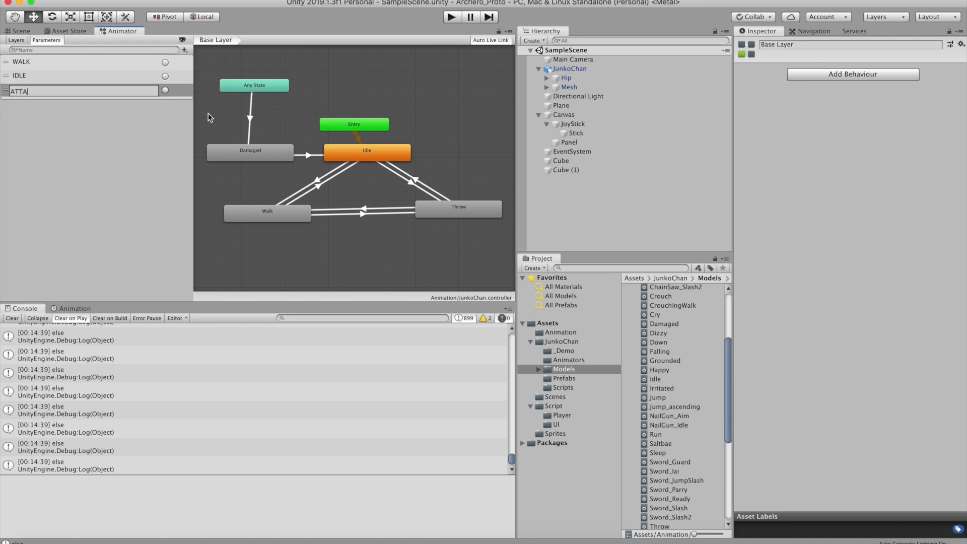
text(tt)
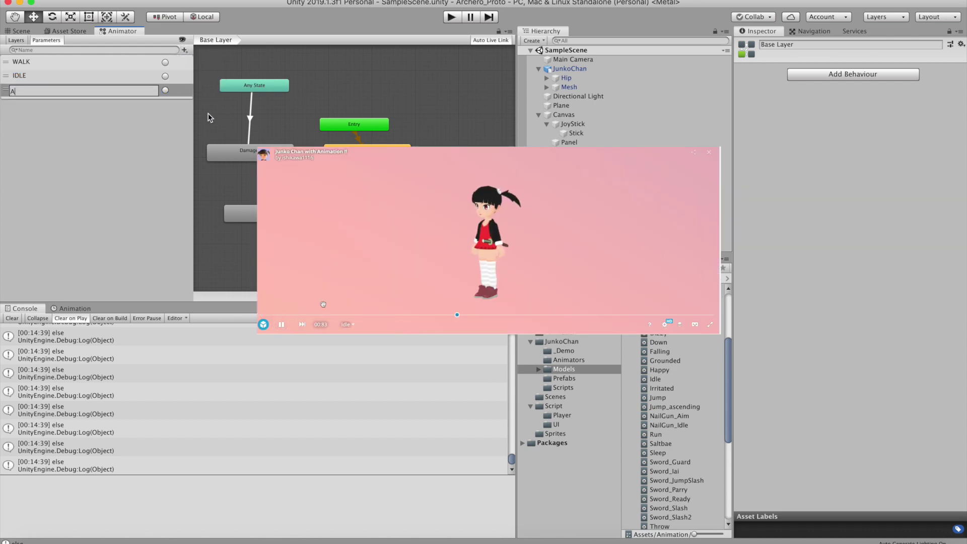
key(Return)
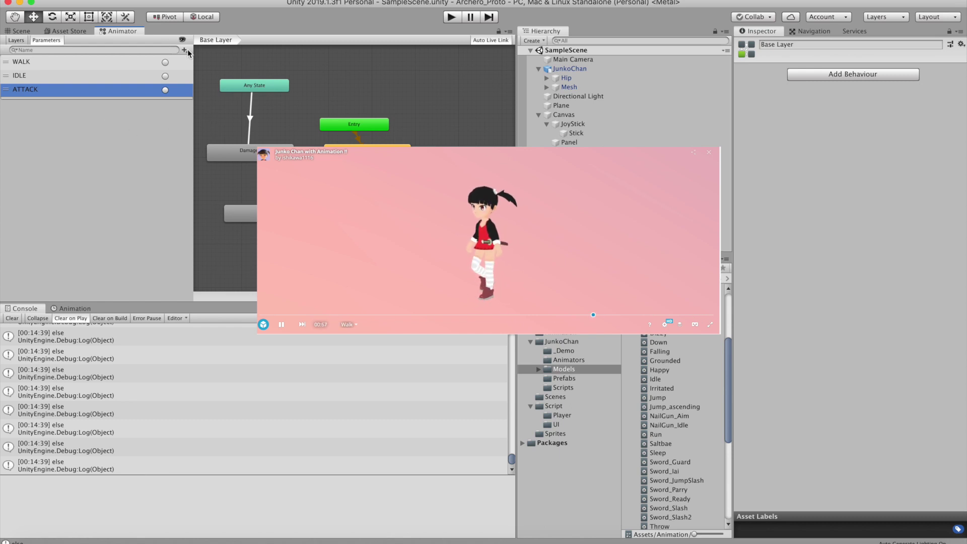
click(185, 50)
click(202, 89)
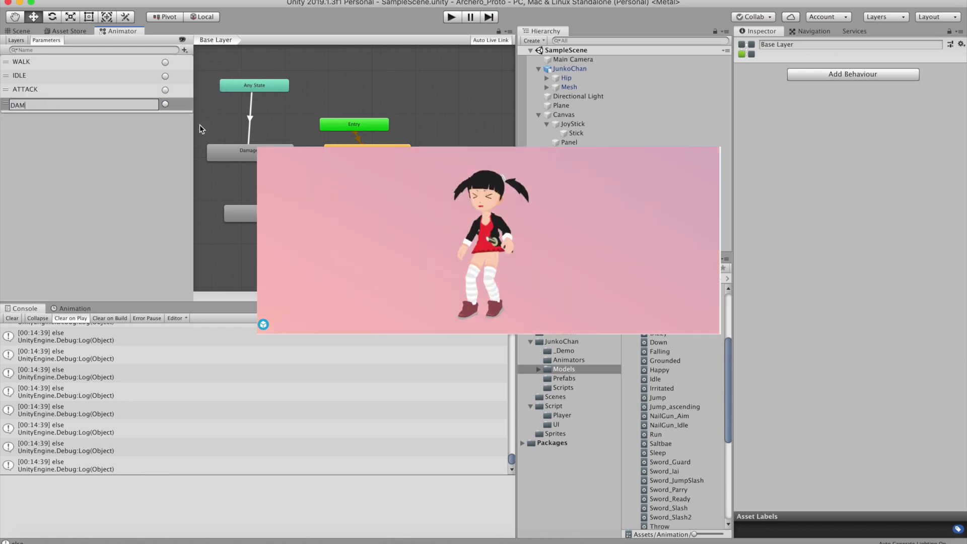
text(DA)
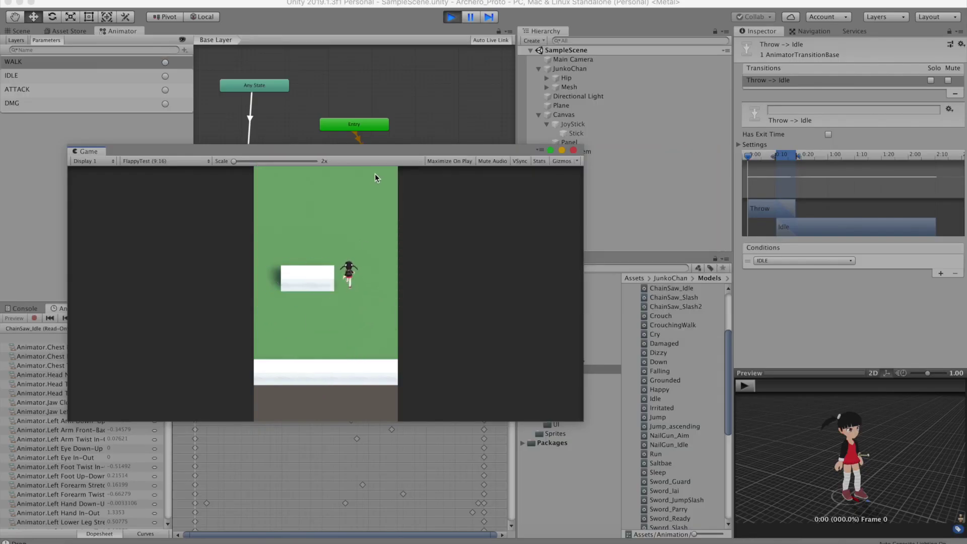
- Walk JunkoChan down-left with the joystick and release, watching the Animator go from Walk to Idle
drag(353, 151, 337, 261)
drag(321, 389, 319, 416)
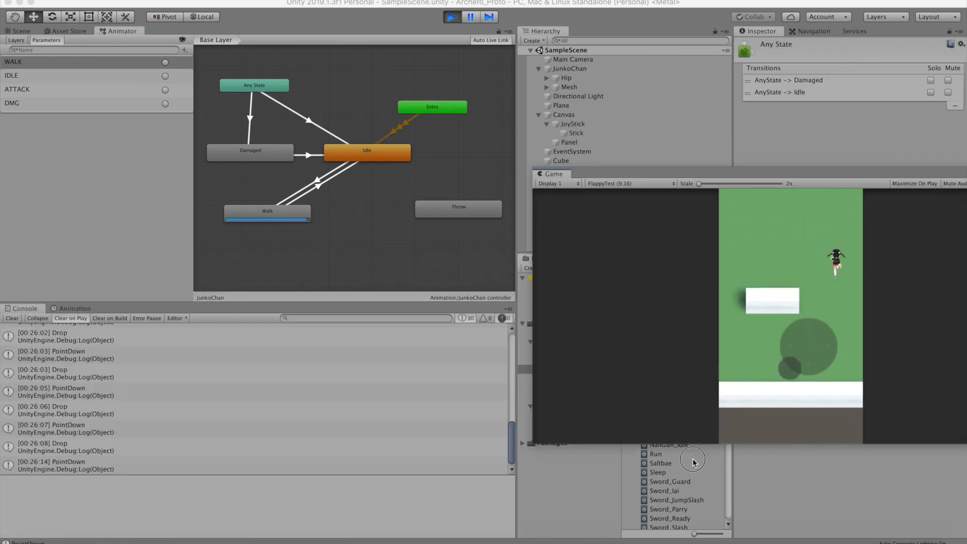
drag(693, 462, 684, 542)
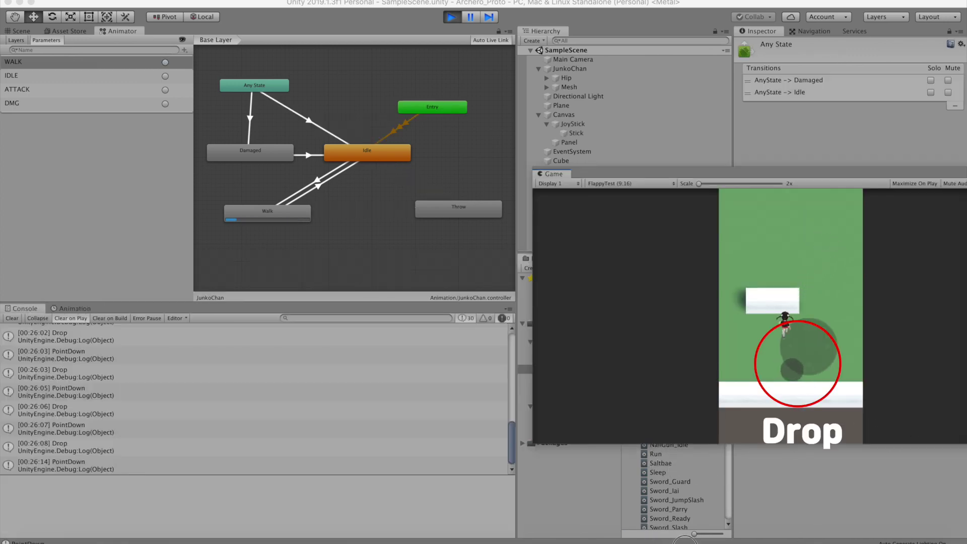
drag(779, 524, 779, 523)
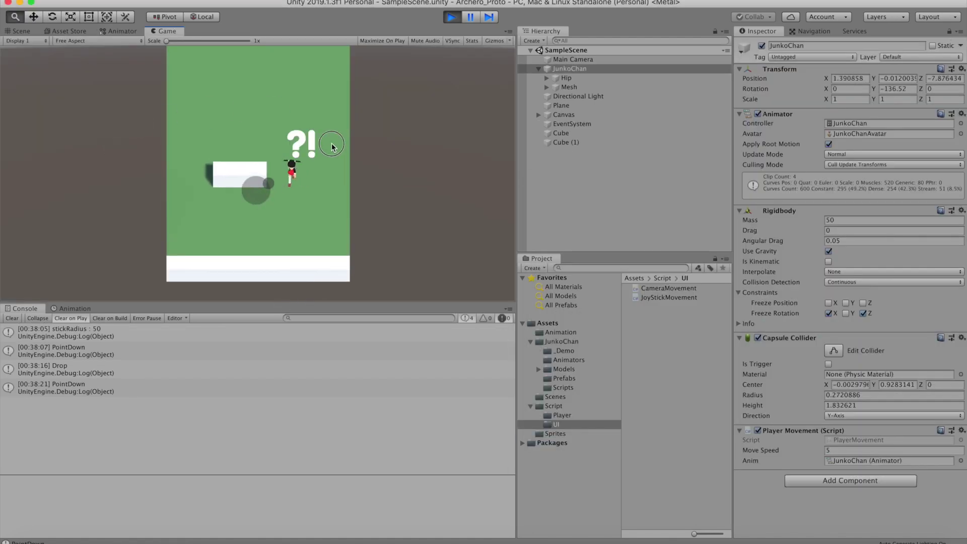
- Run JunkoChan around the plane with the joystick, noting she never changes facing
mouse_move(331, 146)
mouse_down()
mouse_move(366, 155)
mouse_move(383, 123)
mouse_up()
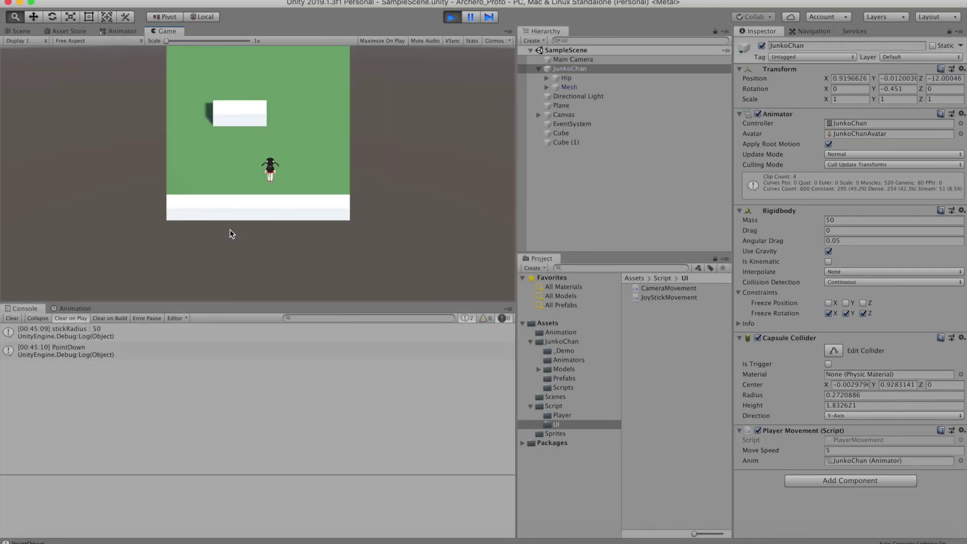
mouse_move(262, 230)
mouse_down()
mouse_move(233, 332)
mouse_move(405, 335)
mouse_up()
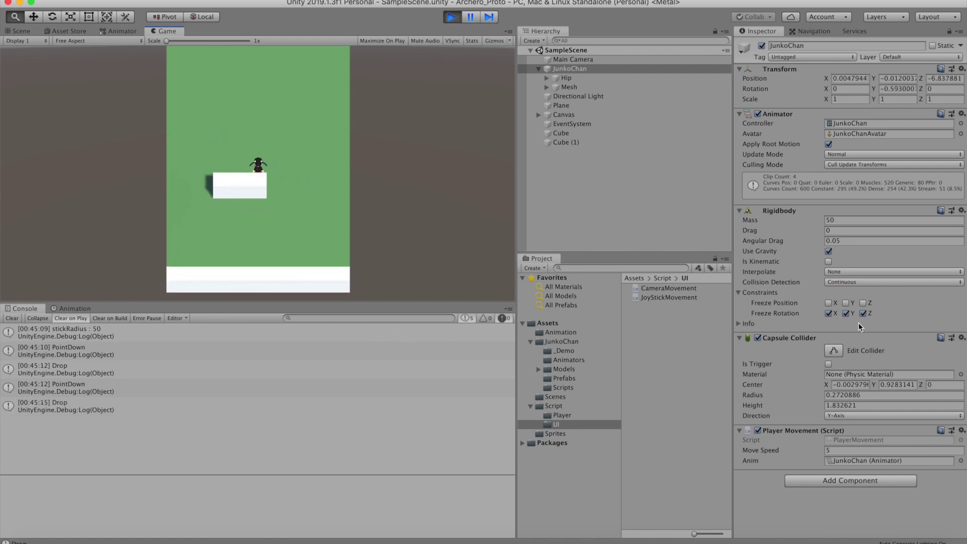
mouse_move(285, 226)
mouse_down()
mouse_move(333, 227)
mouse_move(237, 362)
mouse_up()
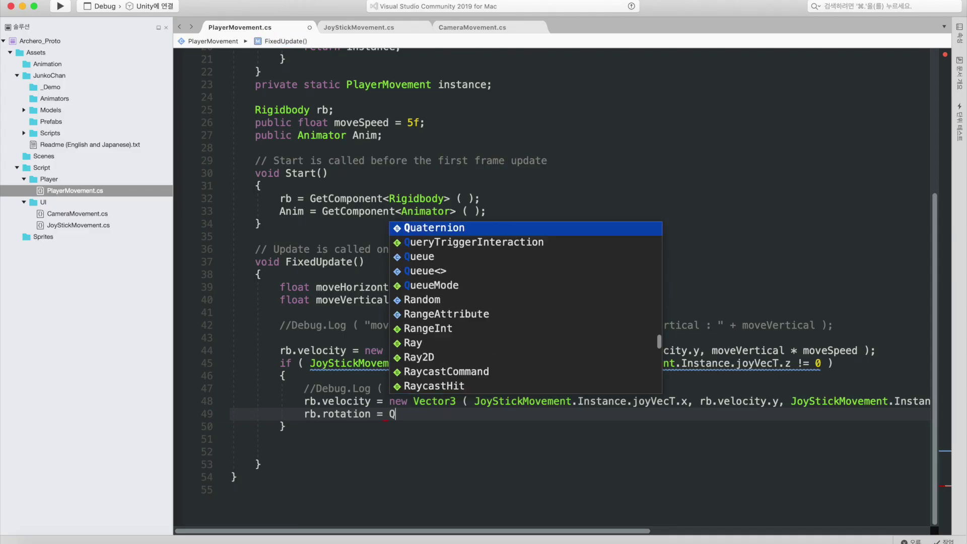
- Finish the rb.rotation = Quaternion.LookRotation line toward joyVec and start a Play test
key(Return)
text(.)
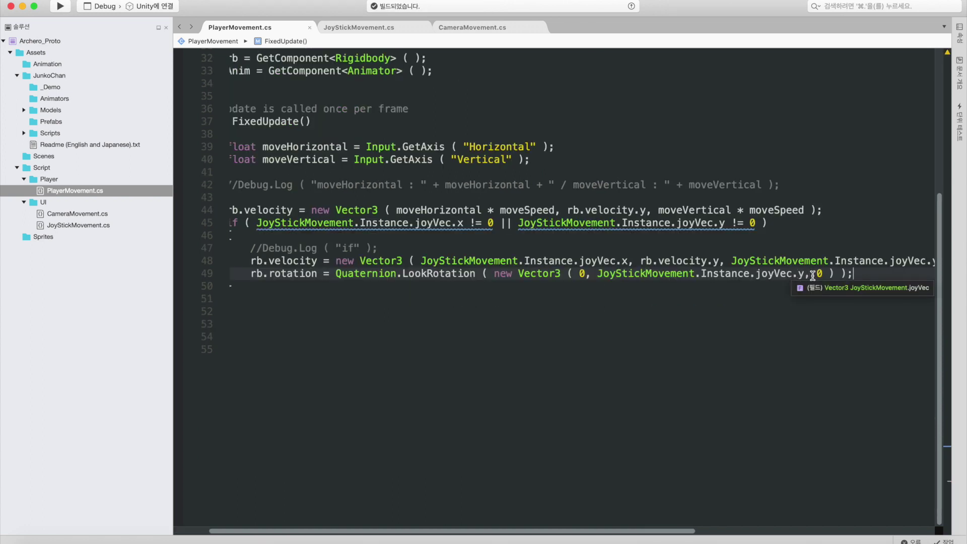
key(super+p)
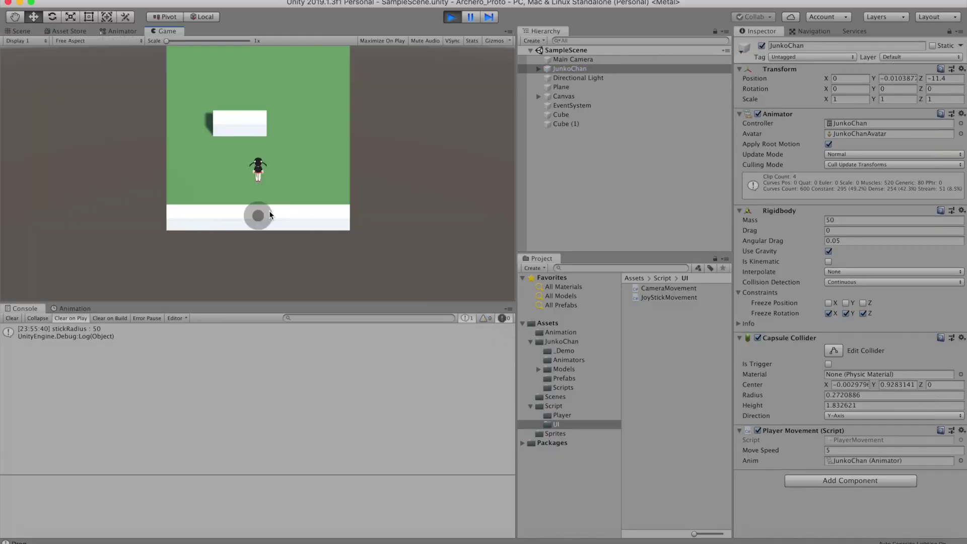
- Steer JunkoChan up, left and other directions to confirm she faces her movement, then stop Play
drag(257, 218, 250, 117)
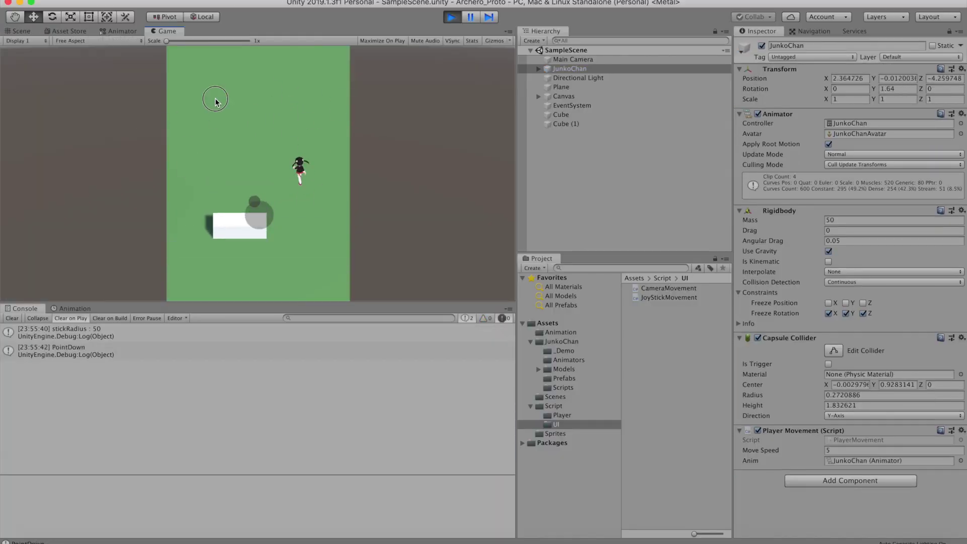
mouse_move(250, 116)
mouse_down()
mouse_move(211, 142)
mouse_move(381, 111)
mouse_up()
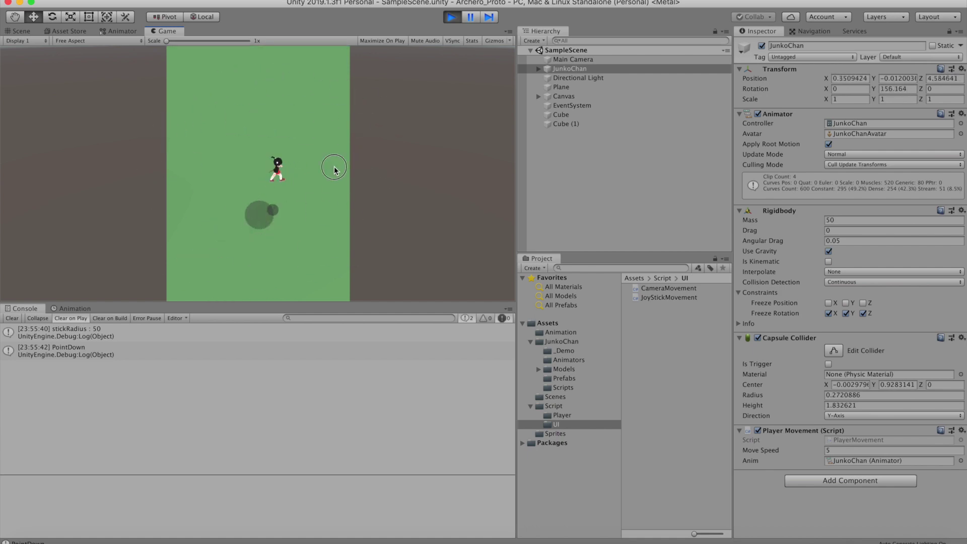
drag(382, 112, 335, 166)
drag(252, 197, 288, 256)
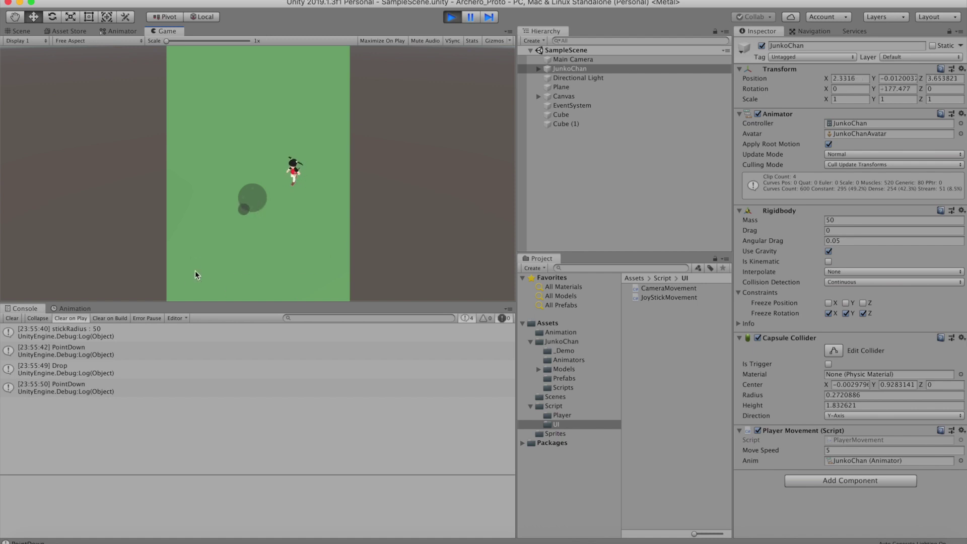
mouse_move(197, 275)
mouse_down()
mouse_move(222, 278)
mouse_move(291, 177)
mouse_move(123, 195)
mouse_move(264, 265)
mouse_move(244, 149)
mouse_move(336, 275)
mouse_up()
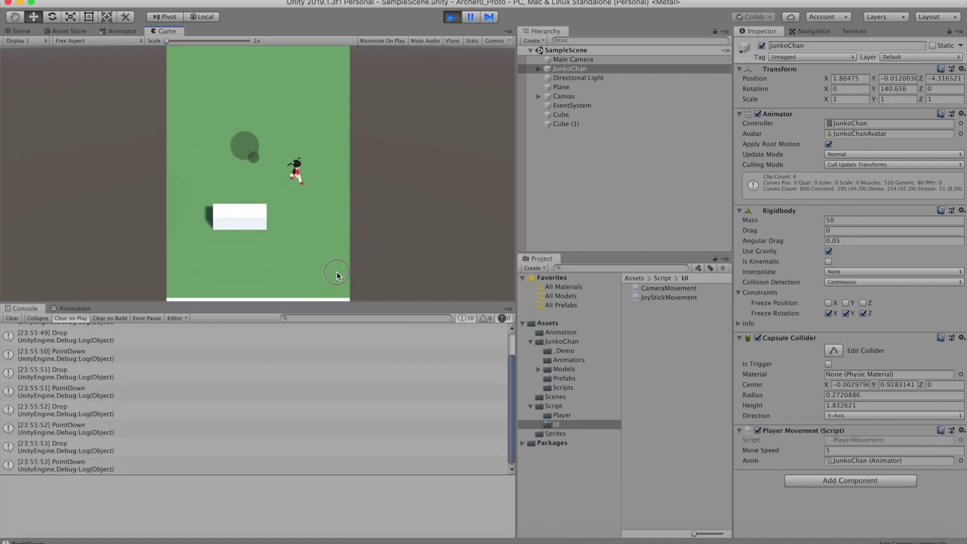
drag(280, 210, 161, 181)
drag(300, 234, 335, 299)
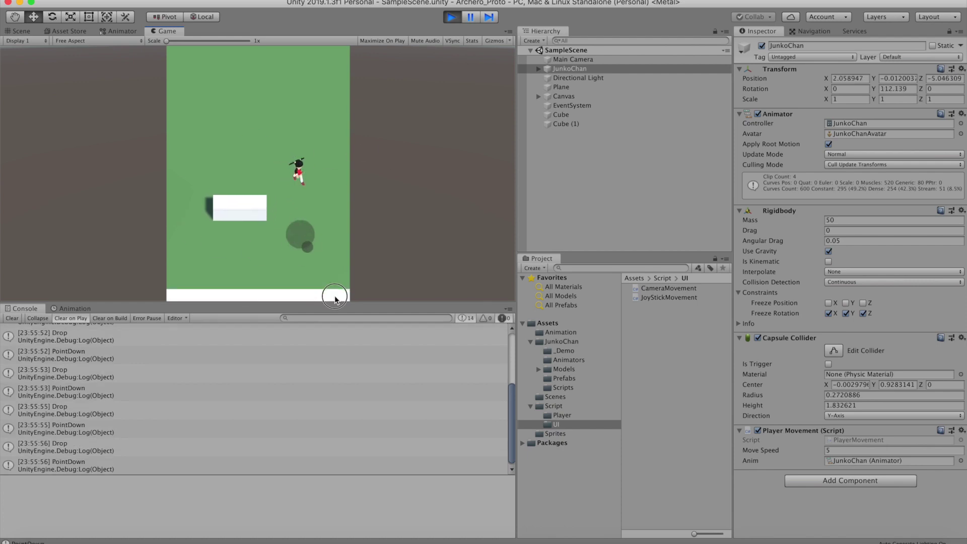
drag(241, 210, 320, 295)
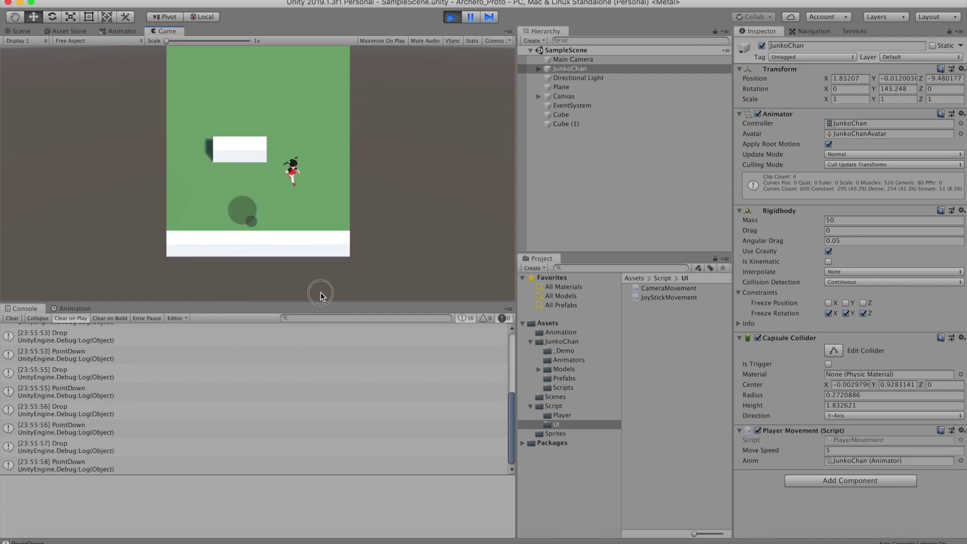
mouse_move(320, 295)
mouse_down()
mouse_move(308, 97)
mouse_move(442, 23)
mouse_up()
drag(294, 119, 429, 28)
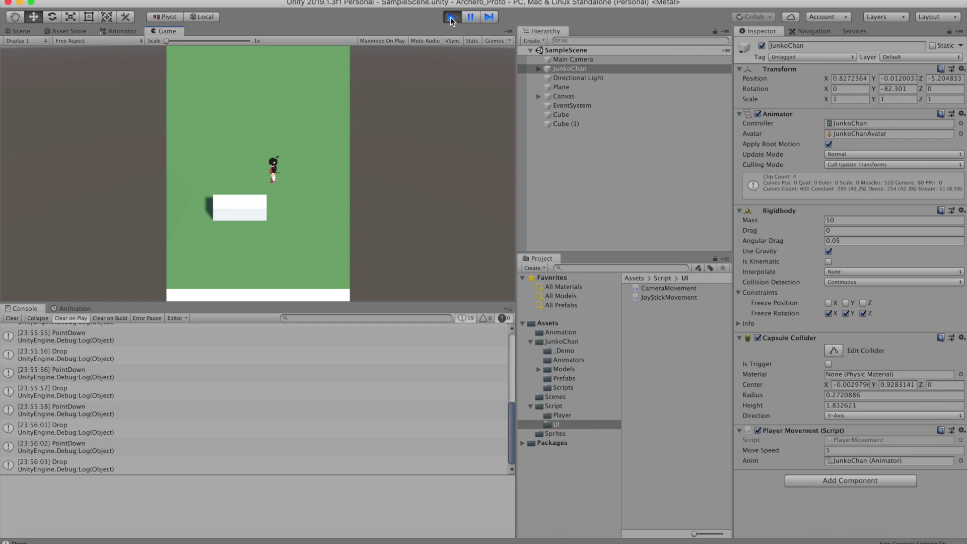
click(451, 19)
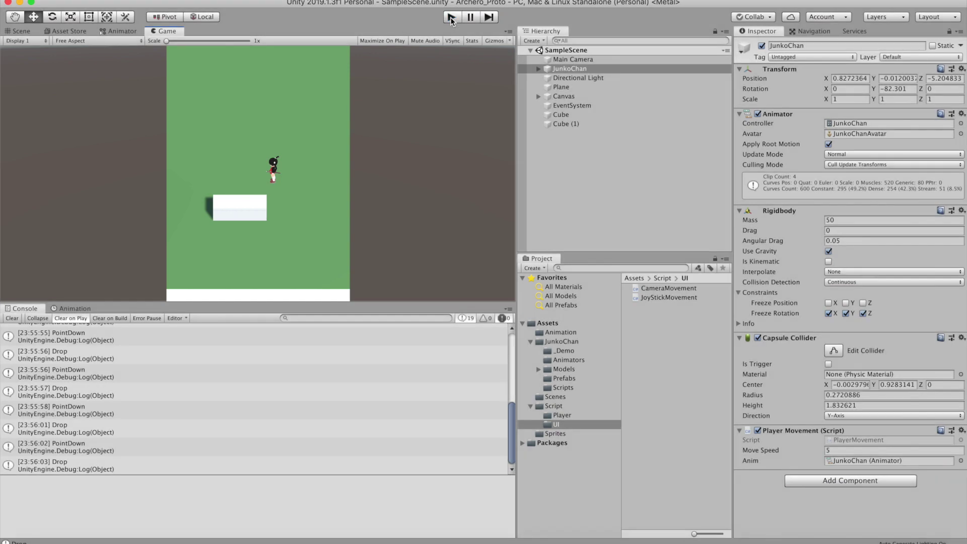